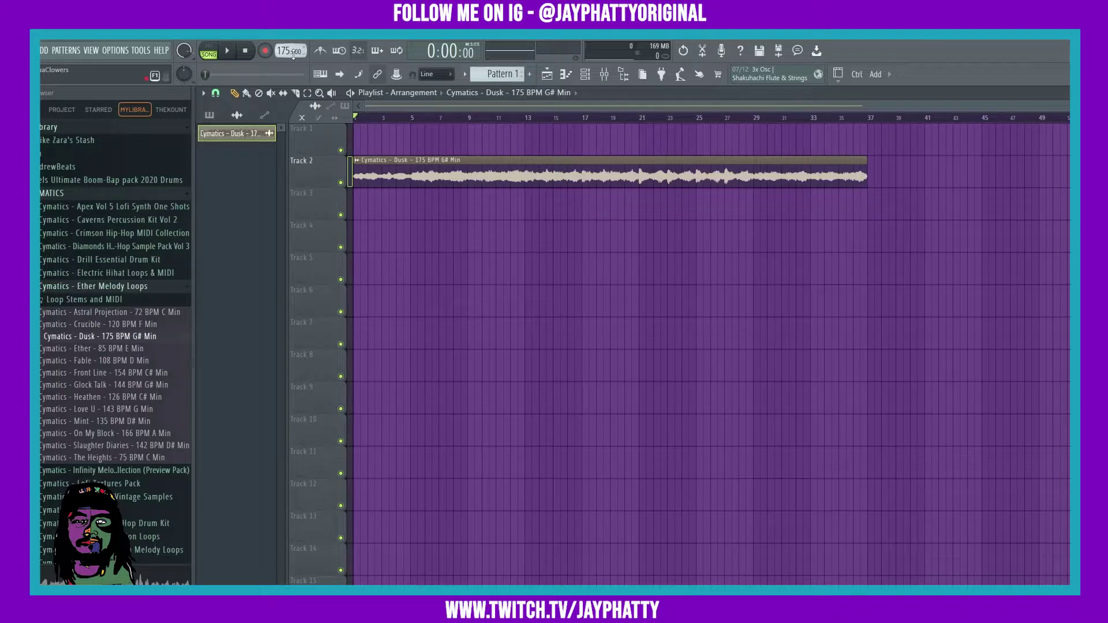
# Step: Zoom in, test-slice the Dusk clip at bar 3, and audition the loop
pyautogui.scroll(3, 338, 113)
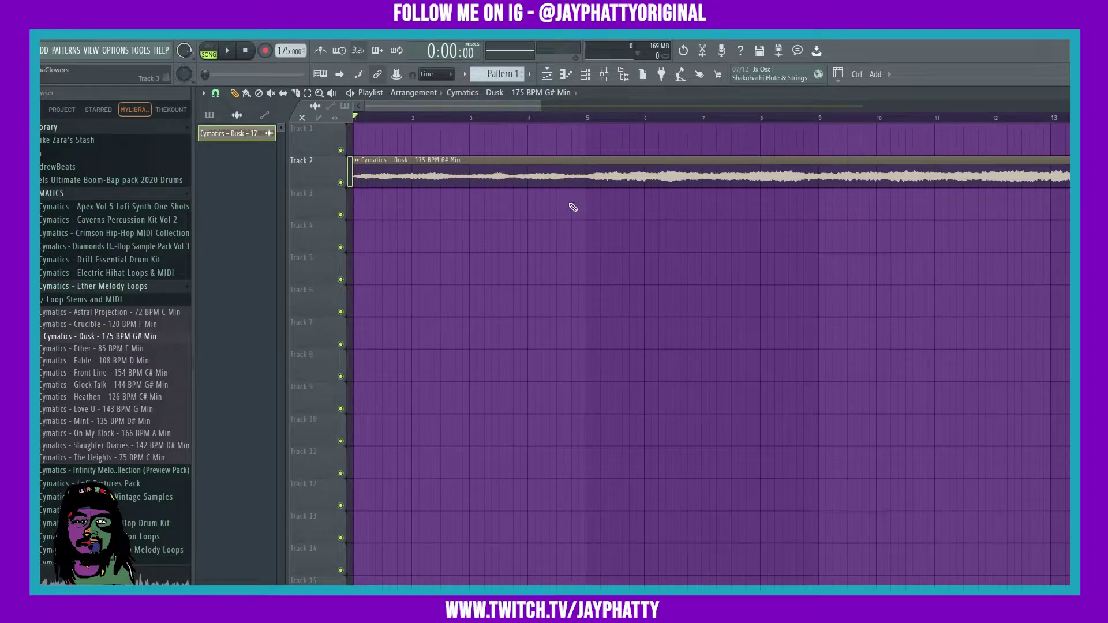
pyautogui.press('c')
pyautogui.moveTo(479, 181); pyautogui.dragTo(420, 104)
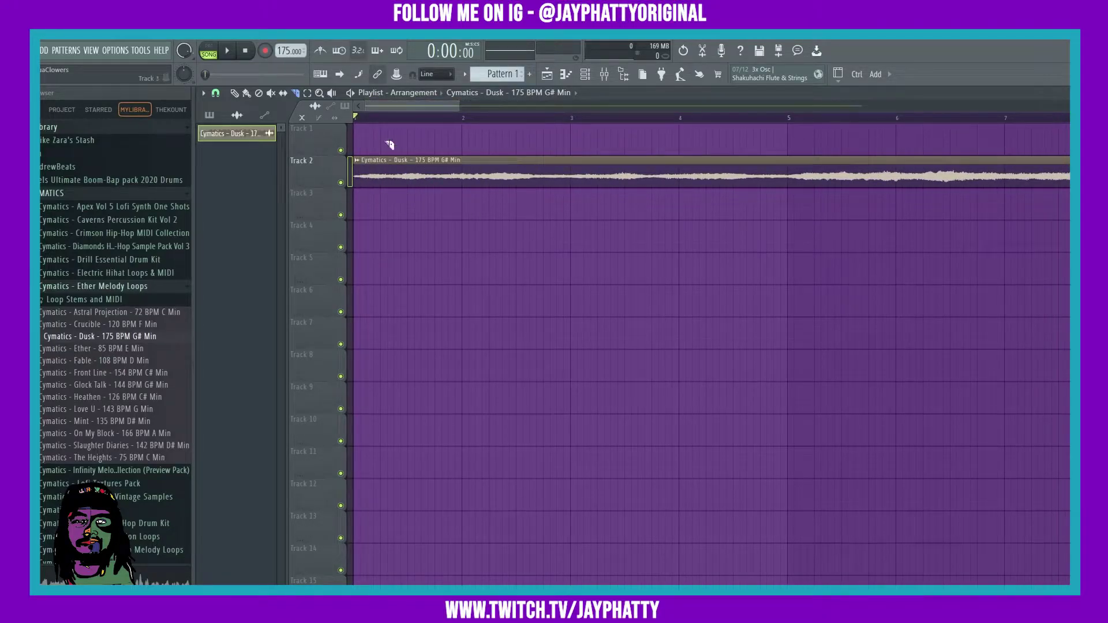
pyautogui.press('p')
pyautogui.press('space')
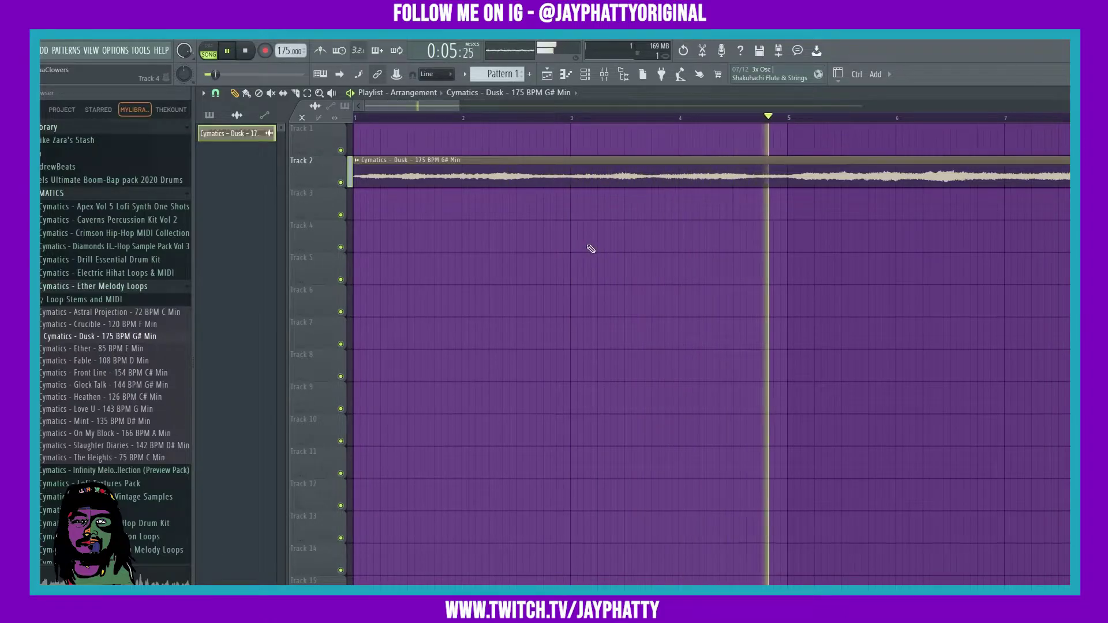
pyautogui.press('space')
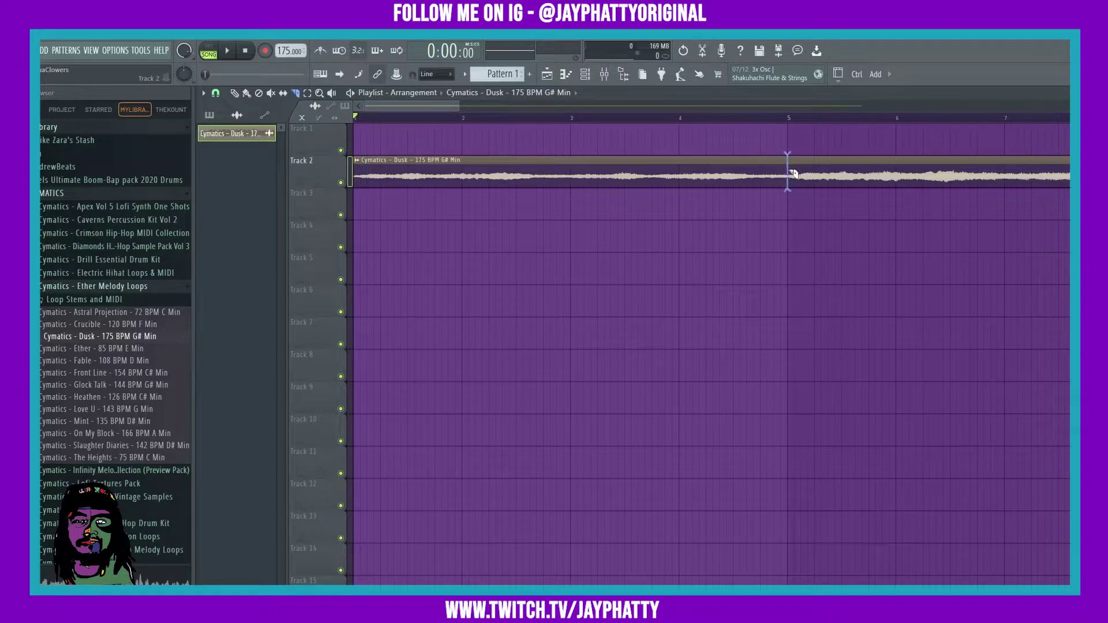
# Step: Cut the Track 2 clip at bar 5 and play the song from the start
pyautogui.click(791, 172)
pyautogui.click(679, 119)
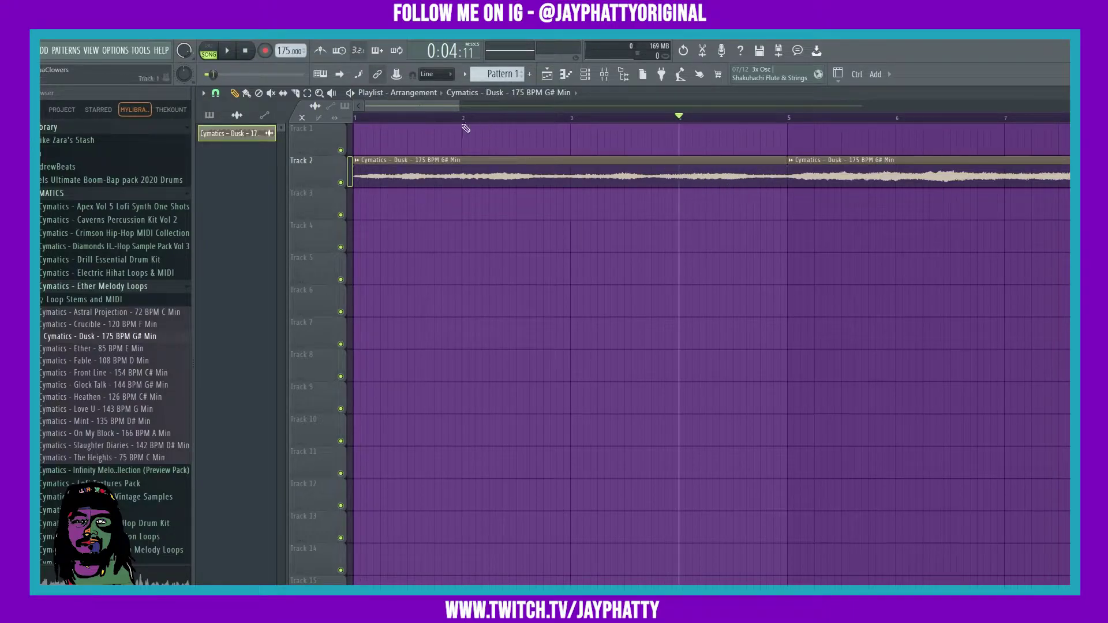
pyautogui.moveTo(400, 117); pyautogui.dragTo(355, 117)
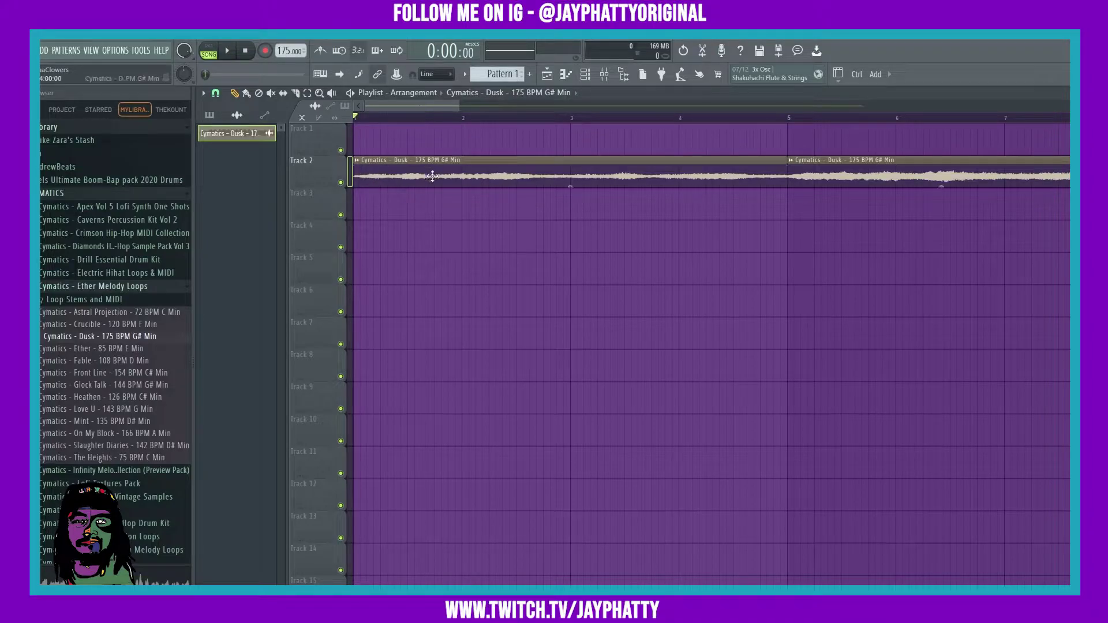
pyautogui.press('space')
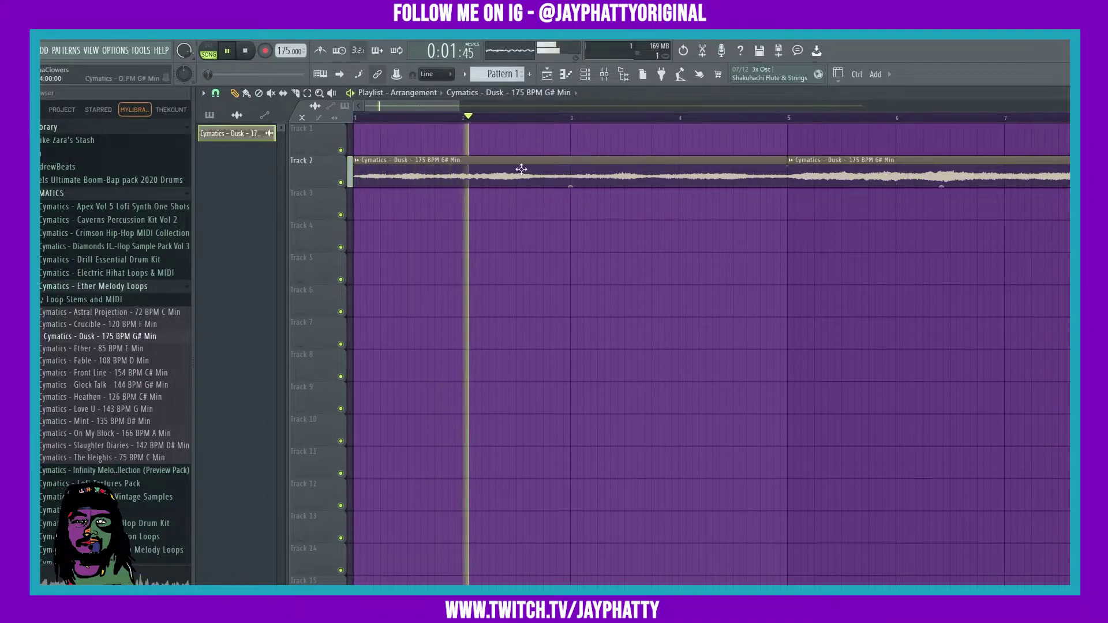
pyautogui.press('space')
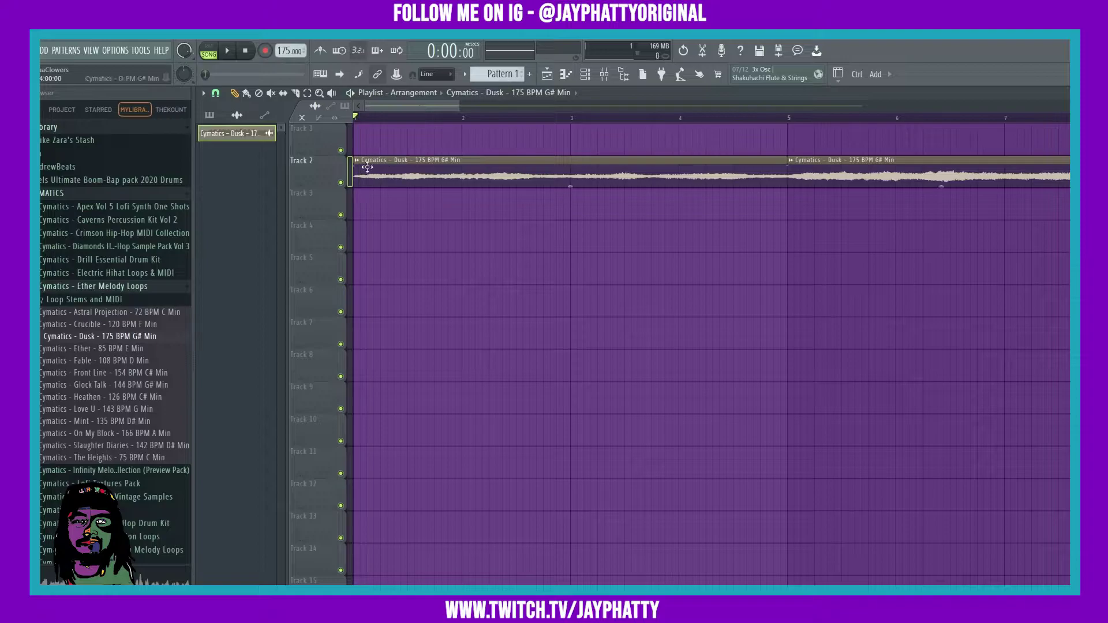
# Step: Replay from just past bar 2 to check the bar 5 cut
pyautogui.click(530, 117)
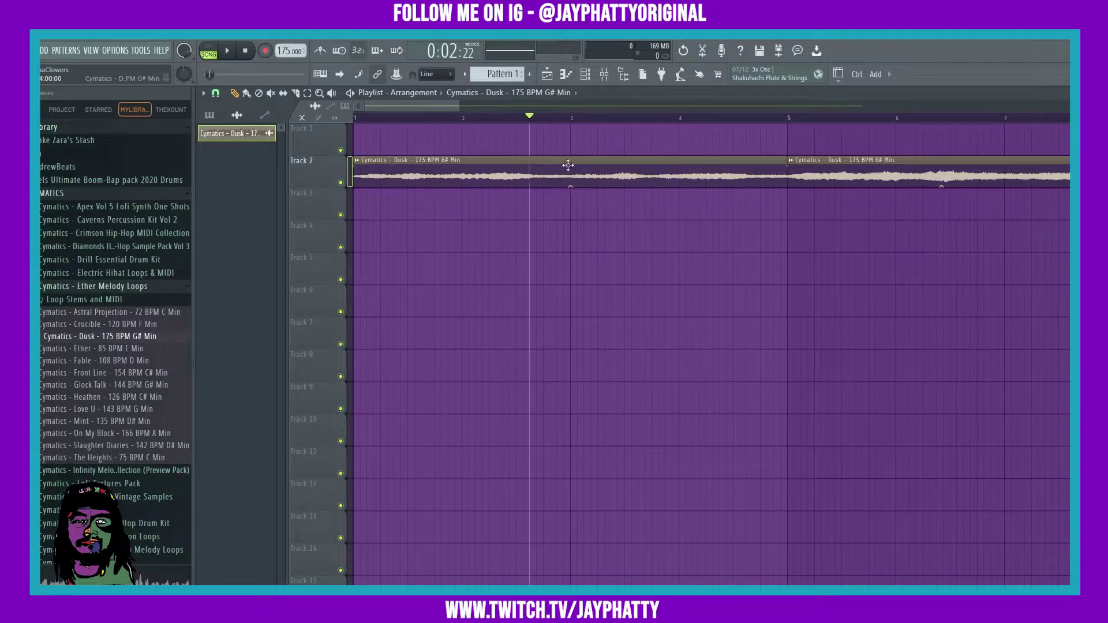
pyautogui.press('space')
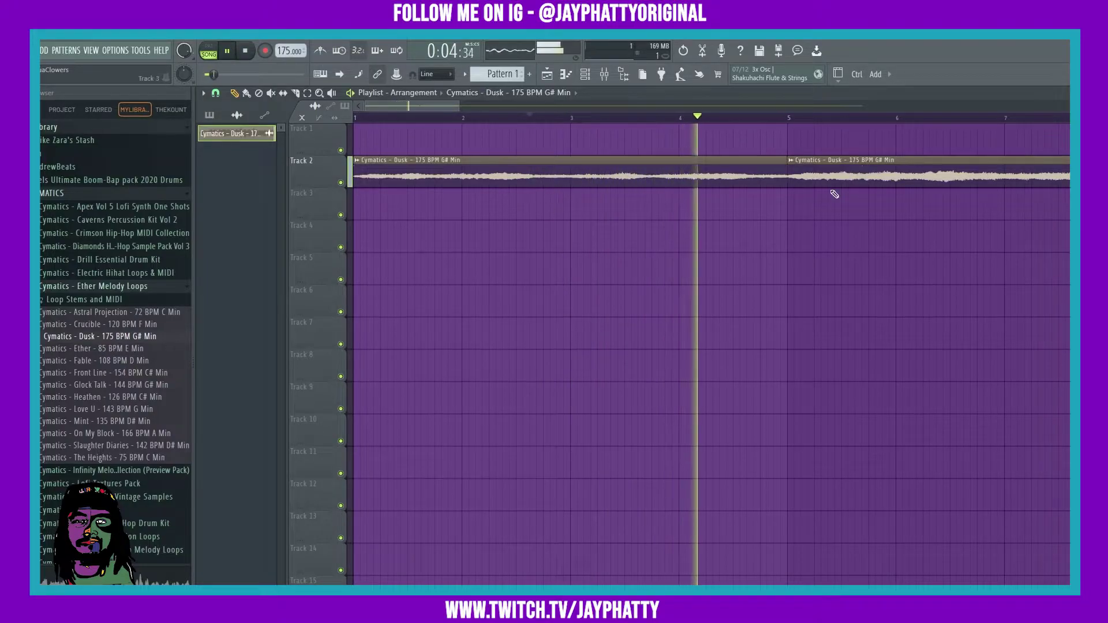
pyautogui.press('space')
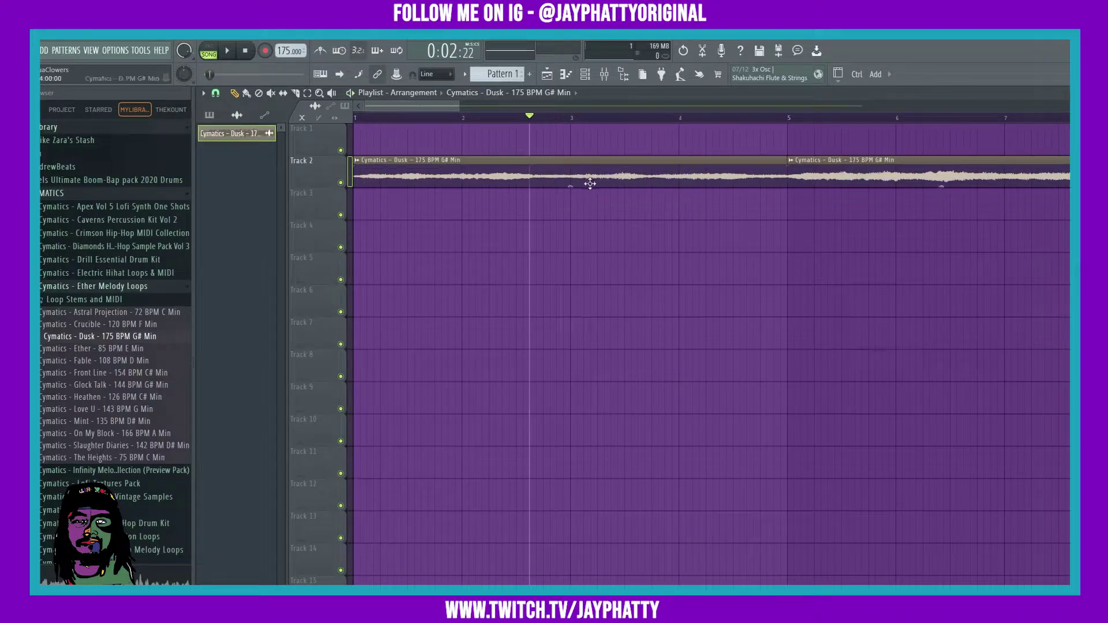
pyautogui.press('c')
pyautogui.scroll(4, 579, 182)
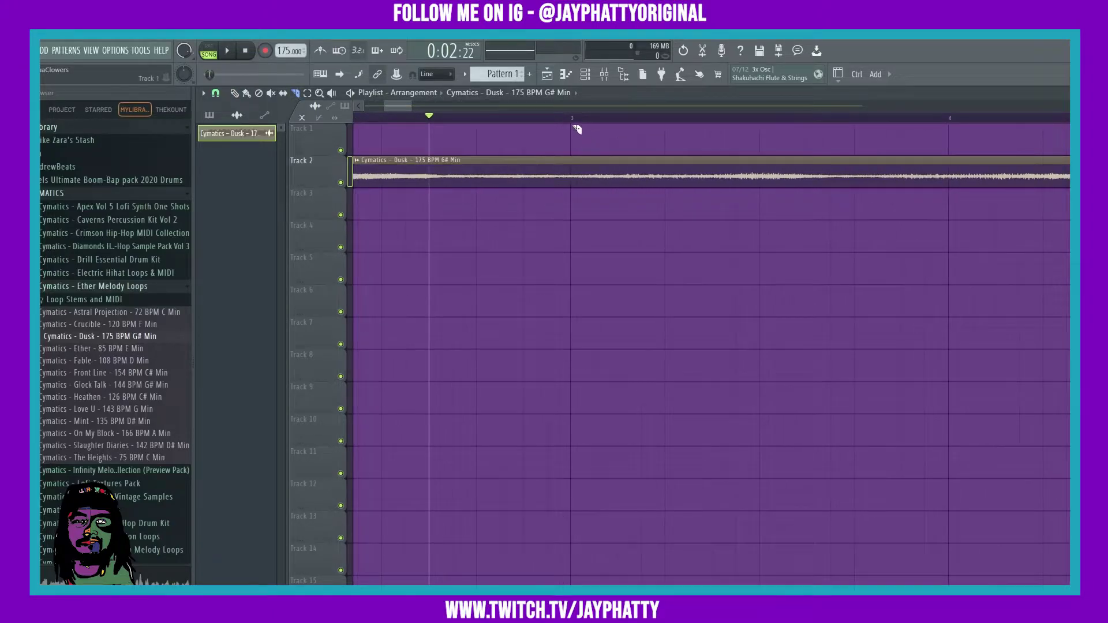
pyautogui.scroll(-4, 577, 129)
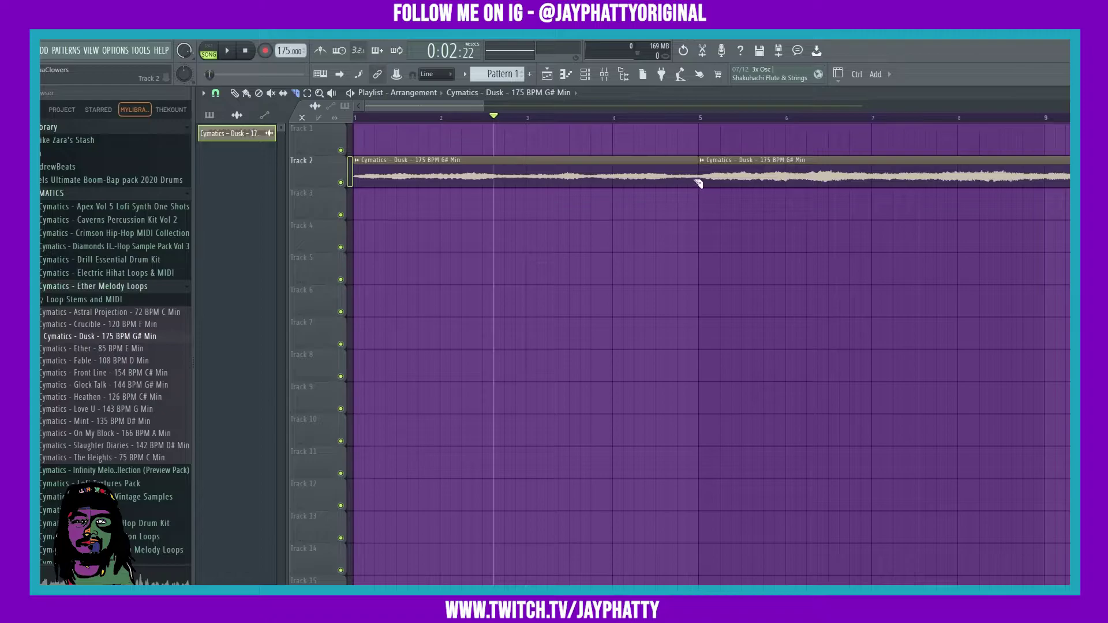
# Step: Move the bar-5 piece up to Track 1 and mute Track 1
pyautogui.press('p')
pyautogui.moveTo(715, 169); pyautogui.dragTo(715, 138)
pyautogui.click(340, 150)
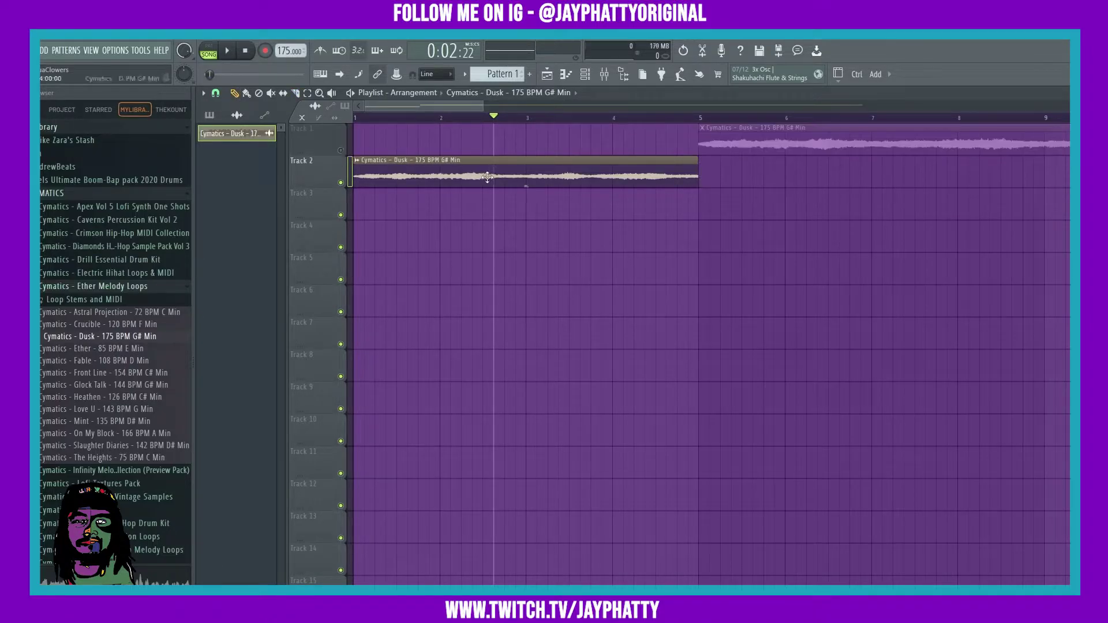
# Step: Place a copy of the opening chop at bars 5–9 on Track 2 and audition it
pyautogui.moveTo(854, 165); pyautogui.dragTo(823, 164)
pyautogui.scroll(-3, 647, 124)
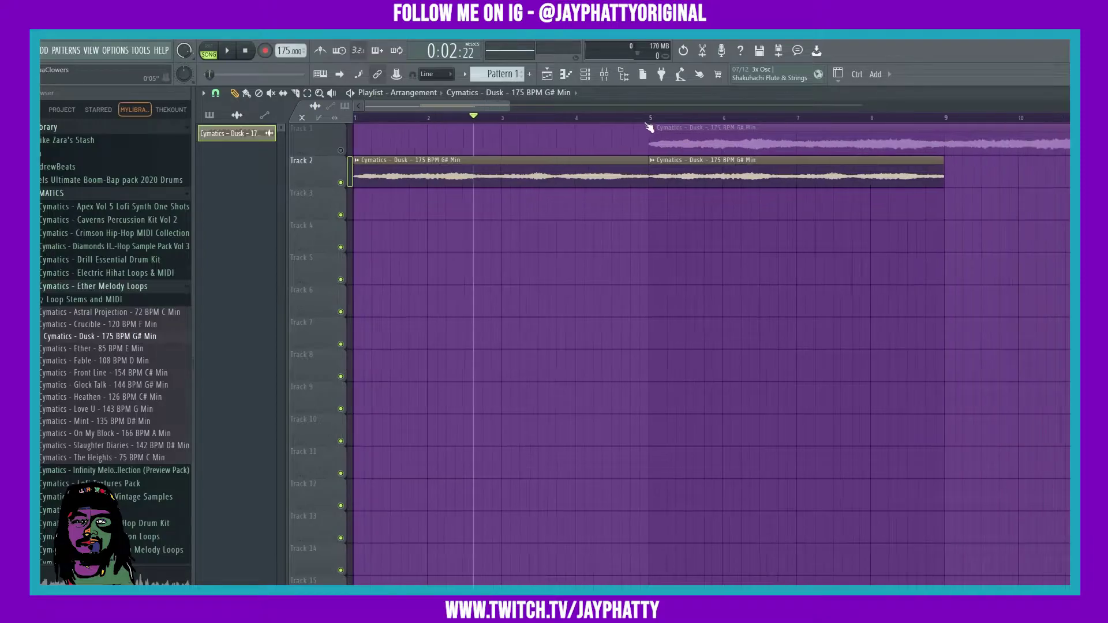
pyautogui.press('space')
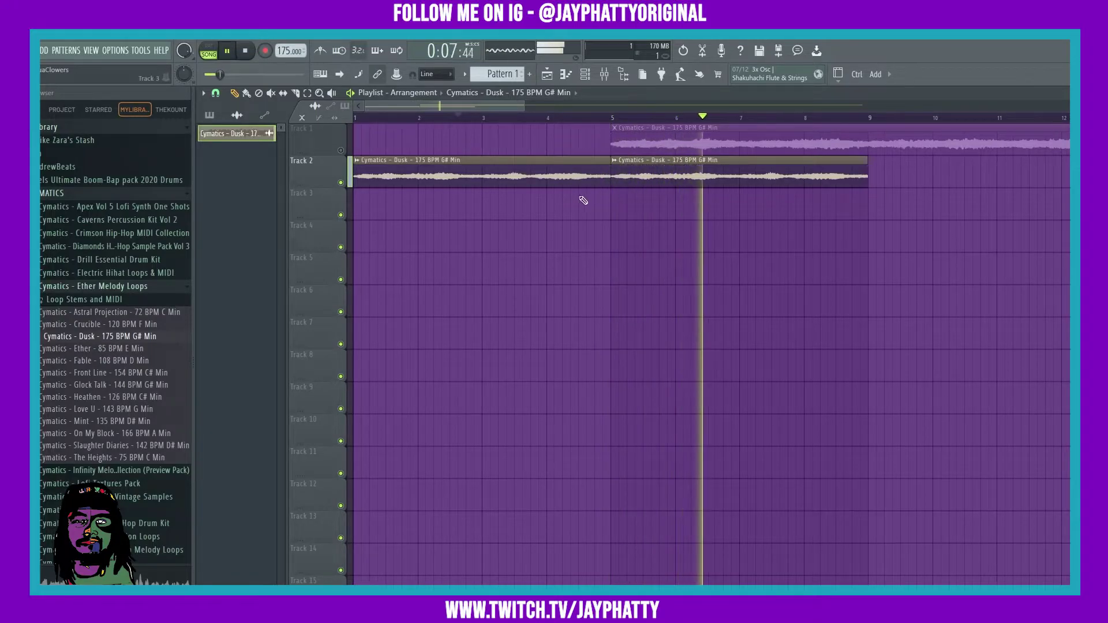
pyautogui.press('space')
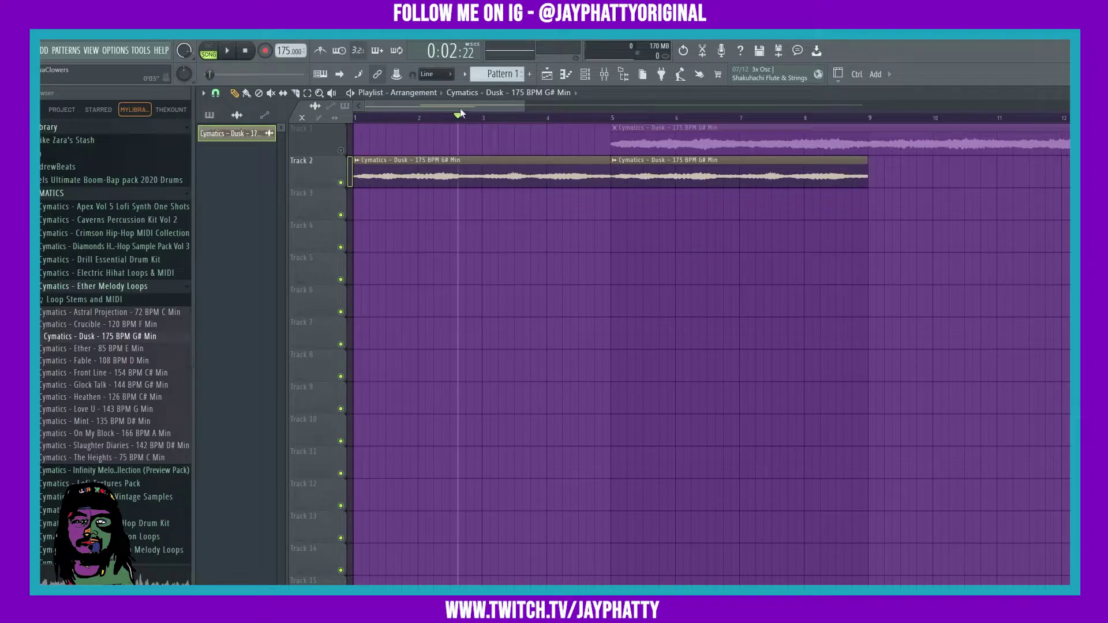
# Step: Slice the Track 2 clip at bars 2, 3 and 4
pyautogui.moveTo(445, 118); pyautogui.dragTo(349, 120)
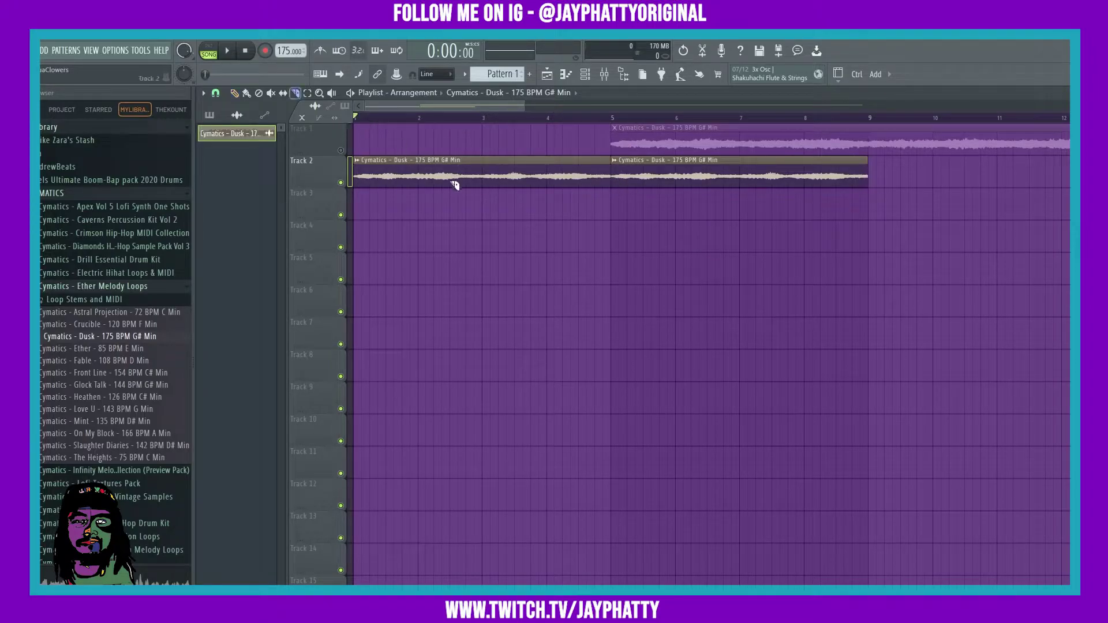
pyautogui.click(421, 183)
pyautogui.click(488, 186)
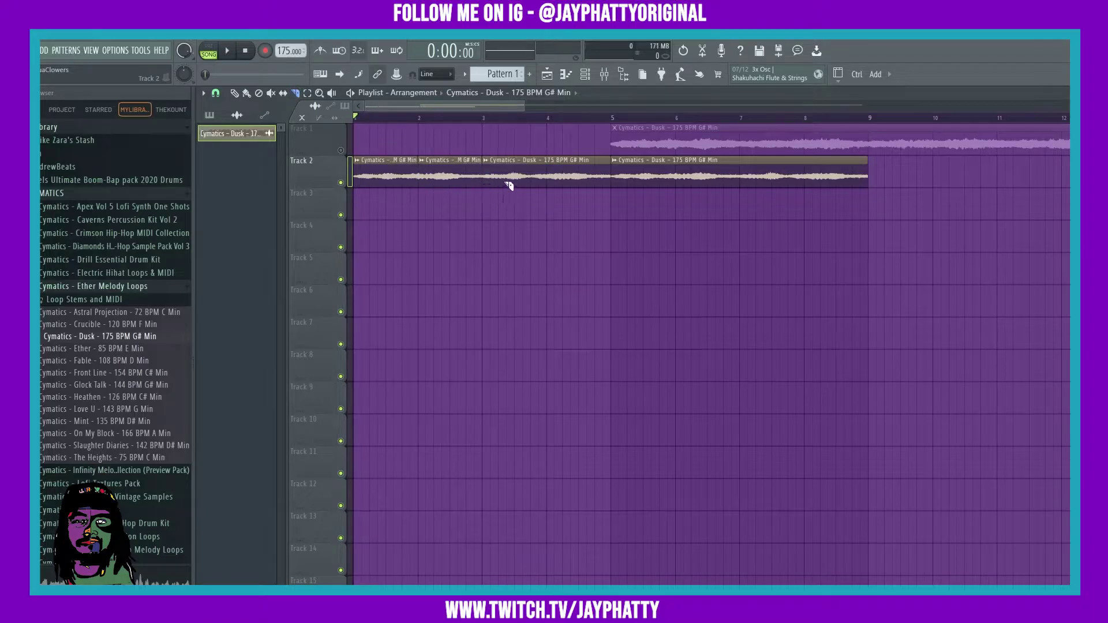
pyautogui.click(545, 183)
# Step: Move the bar 2–4 chops to Track 1, repeat the first chop through bar 5, and audition
pyautogui.moveTo(452, 177); pyautogui.dragTo(446, 133)
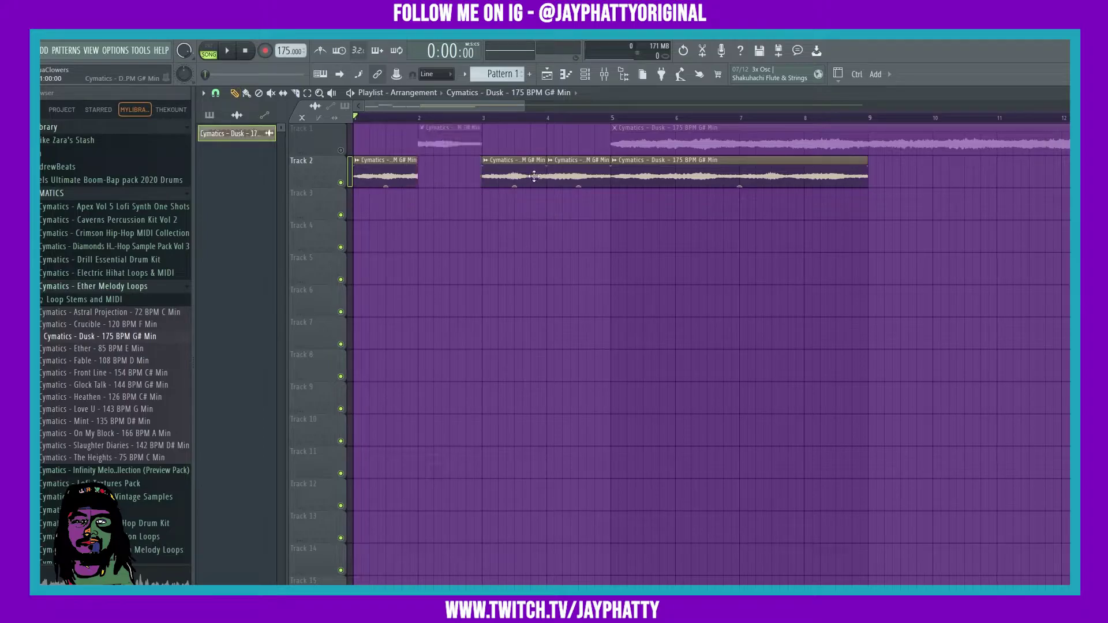
pyautogui.moveTo(533, 175); pyautogui.dragTo(562, 137)
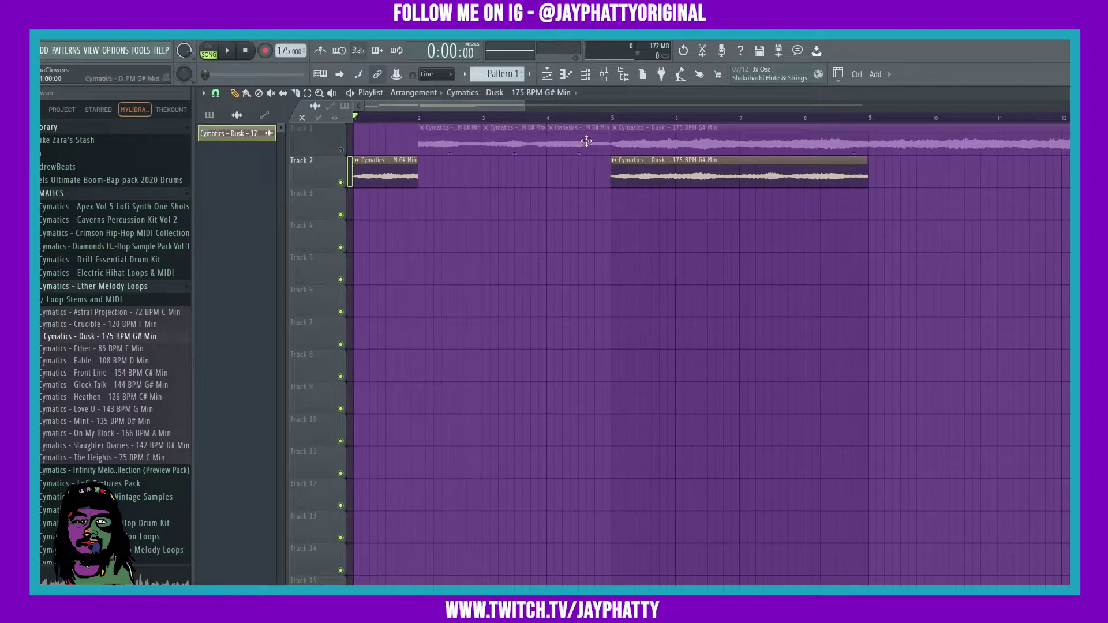
pyautogui.moveTo(377, 167); pyautogui.dragTo(505, 172)
pyautogui.moveTo(600, 174); pyautogui.dragTo(562, 176)
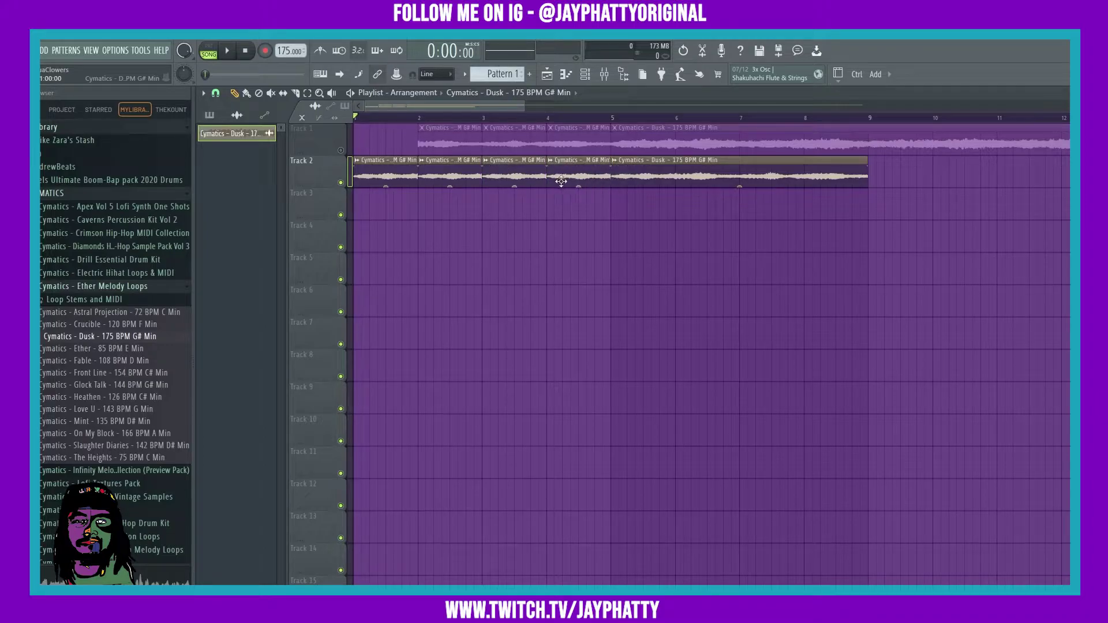
pyautogui.press('space')
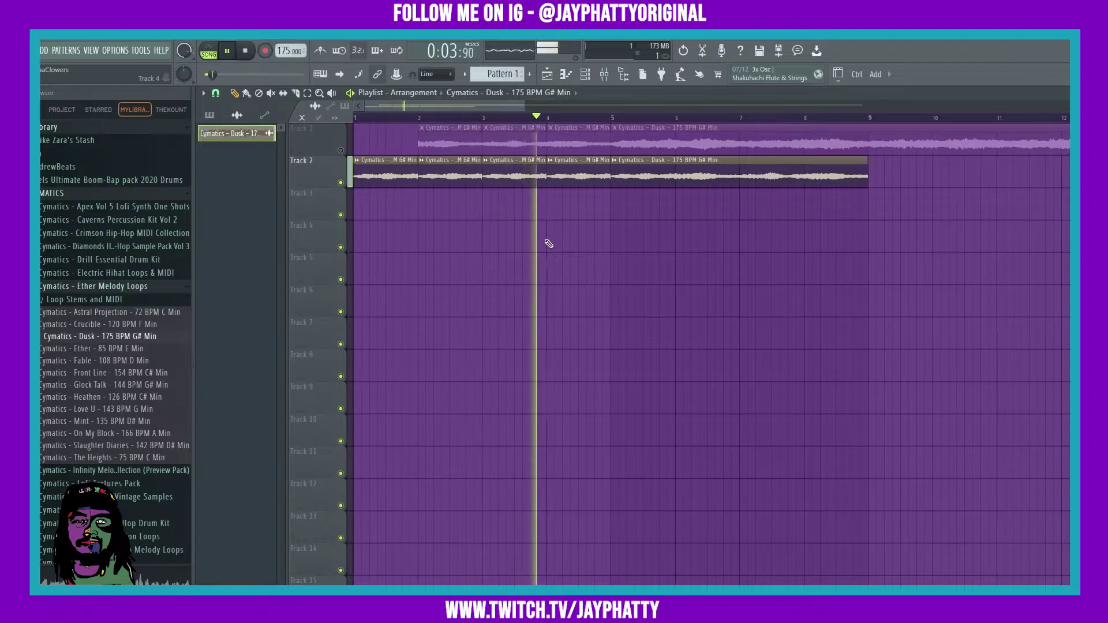
pyautogui.press('space')
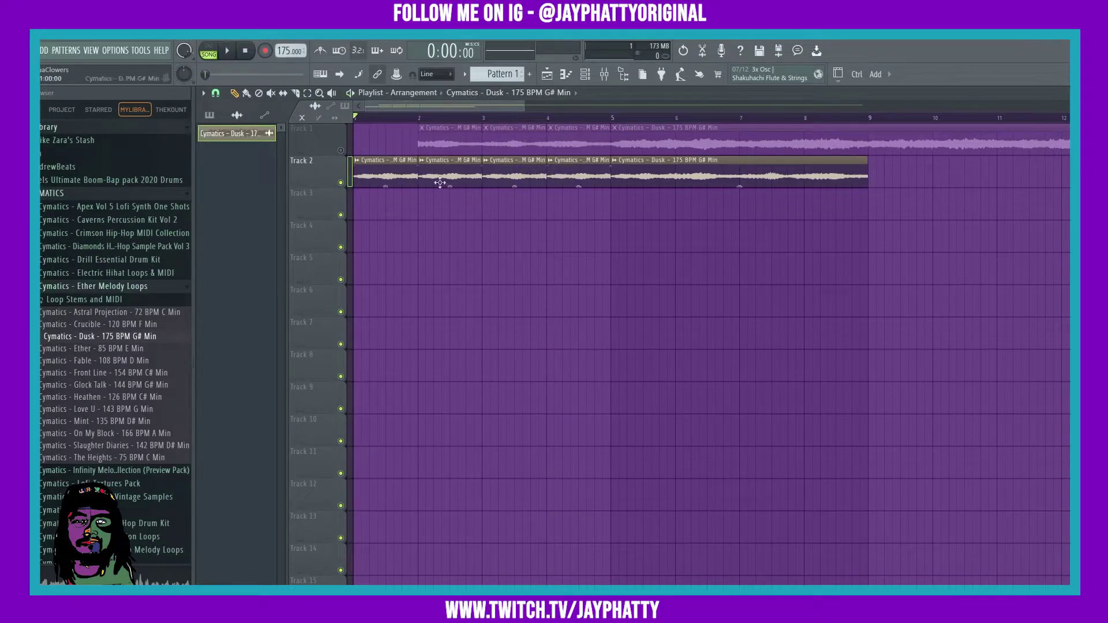
# Step: Shorten Track 2's first Dusk clip, leaving a gap before bar 5
pyautogui.scroll(5, 417, 126)
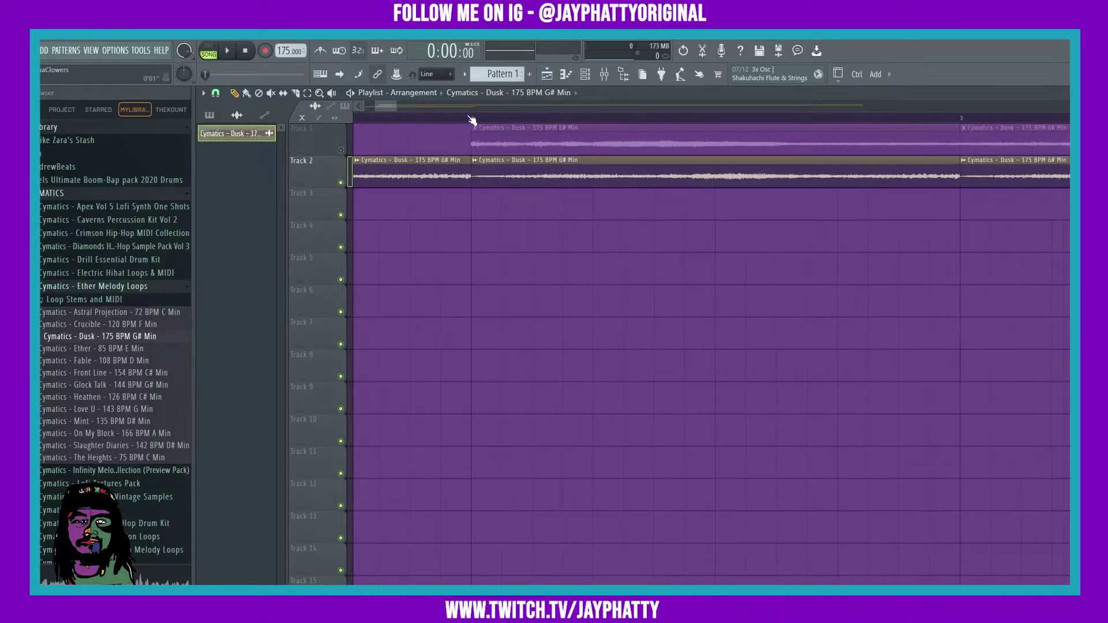
pyautogui.scroll(2, 483, 120)
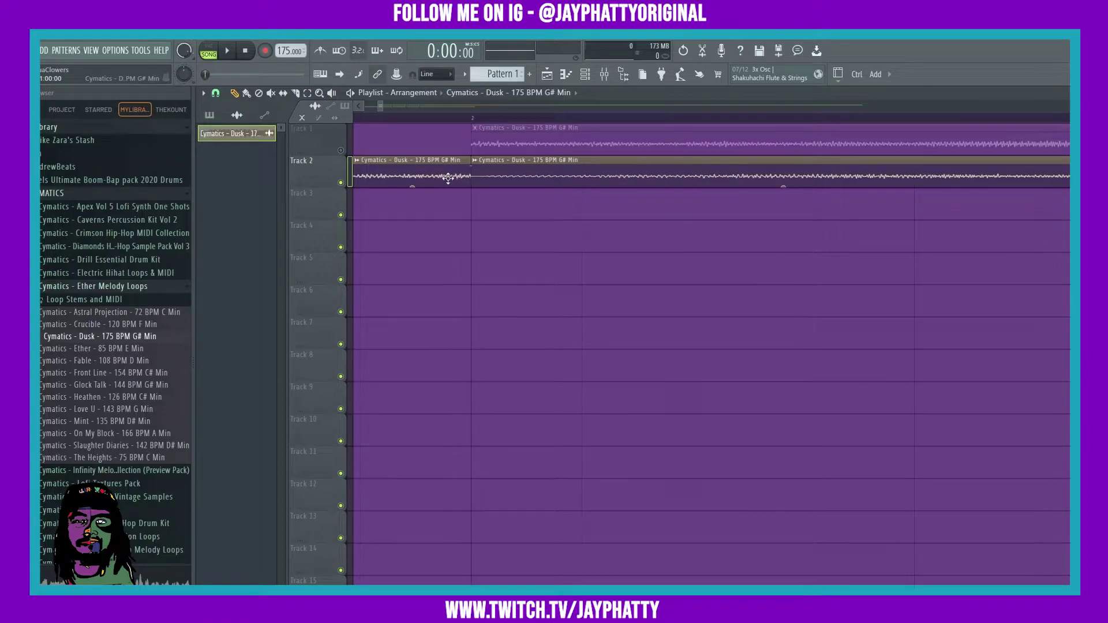
pyautogui.scroll(4, 479, 165)
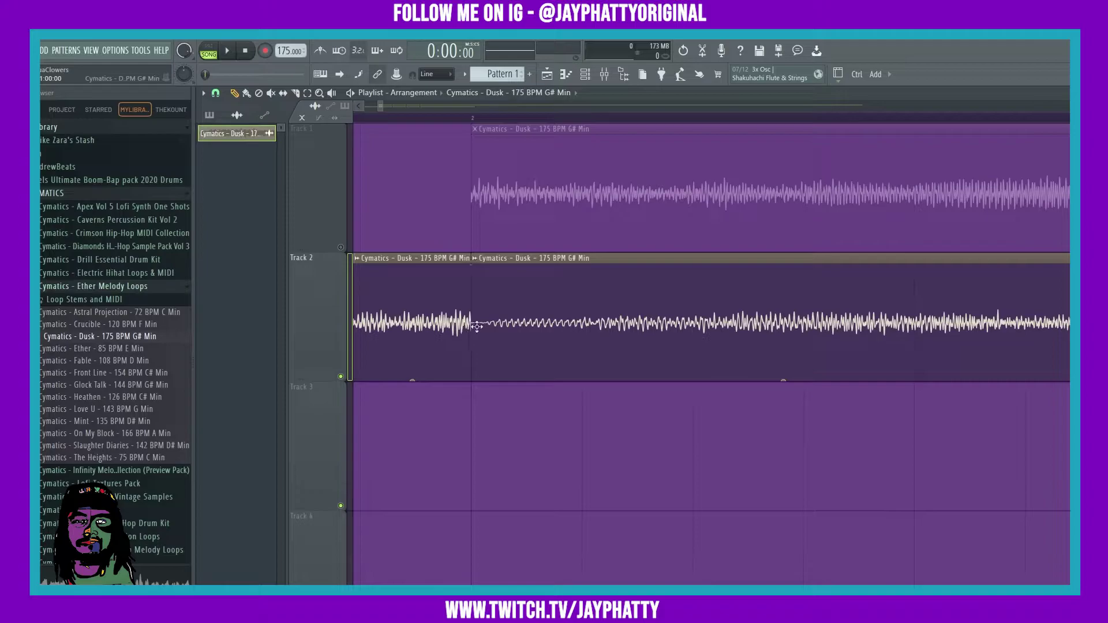
pyautogui.scroll(-2, 382, 120)
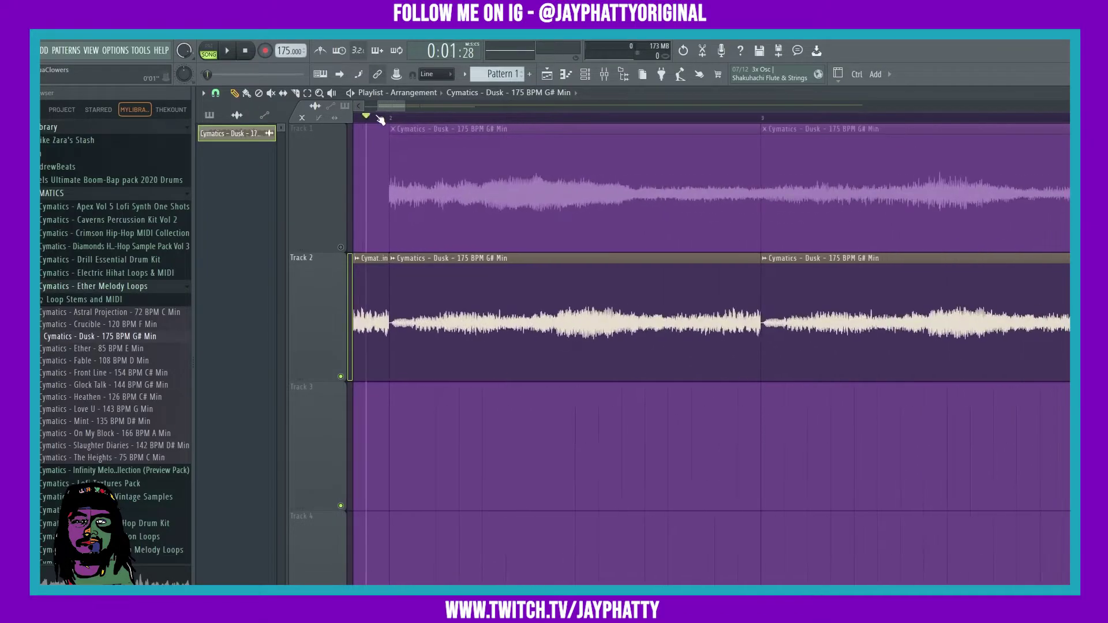
pyautogui.click(385, 120)
pyautogui.click(388, 120)
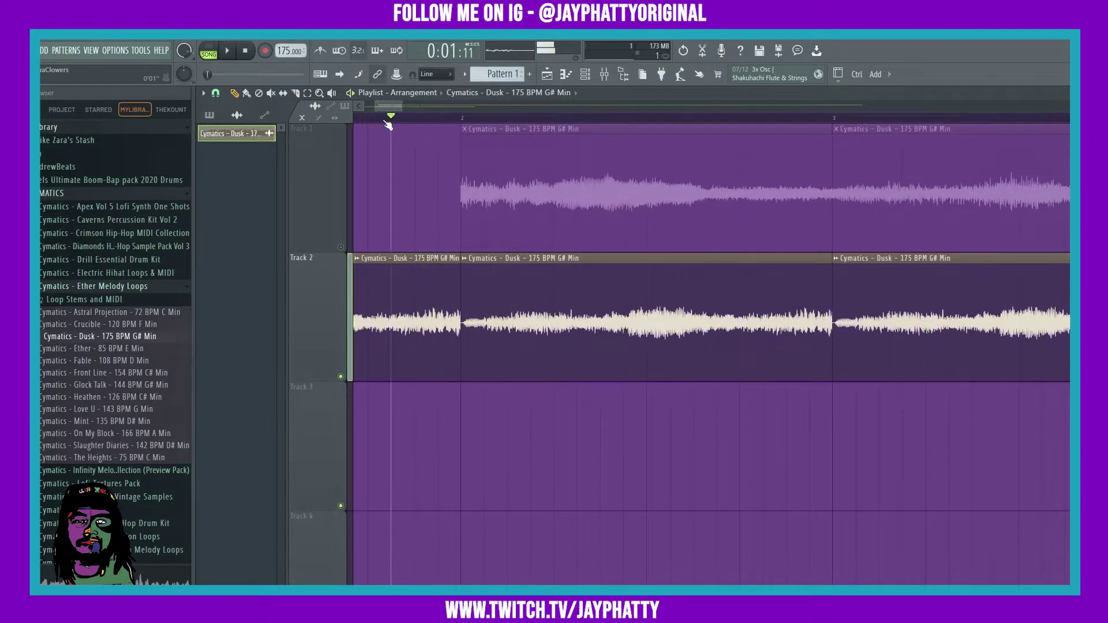
pyautogui.click(646, 107)
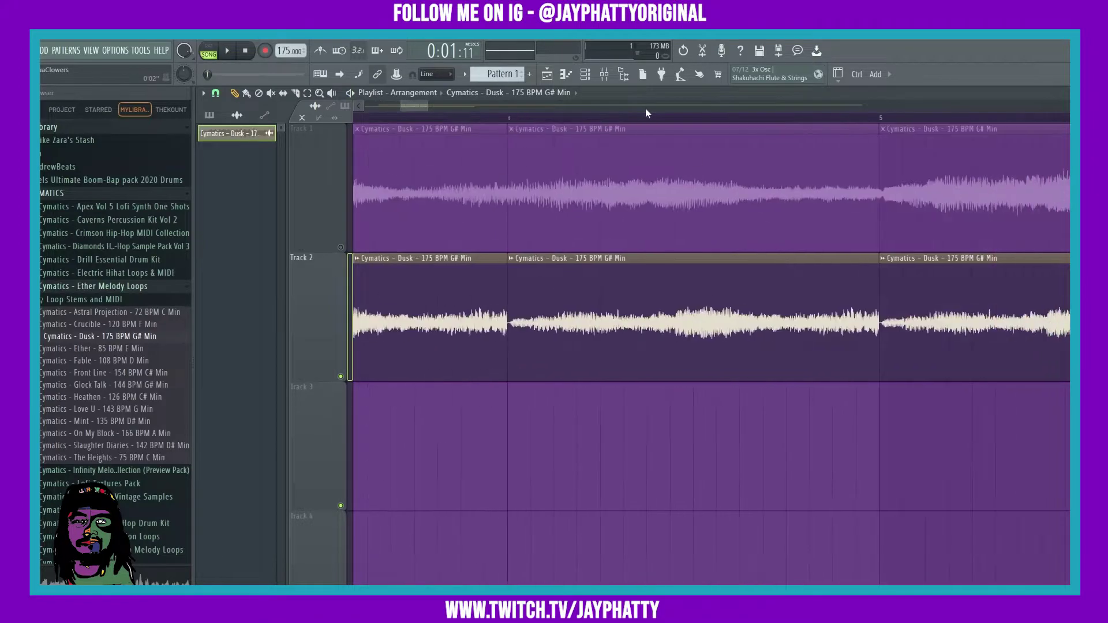
pyautogui.scroll(-5, 645, 109)
pyautogui.moveTo(469, 350)
pyautogui.mouseDown()
pyautogui.moveTo(408, 351)
pyautogui.moveTo(469, 343)
pyautogui.mouseUp()
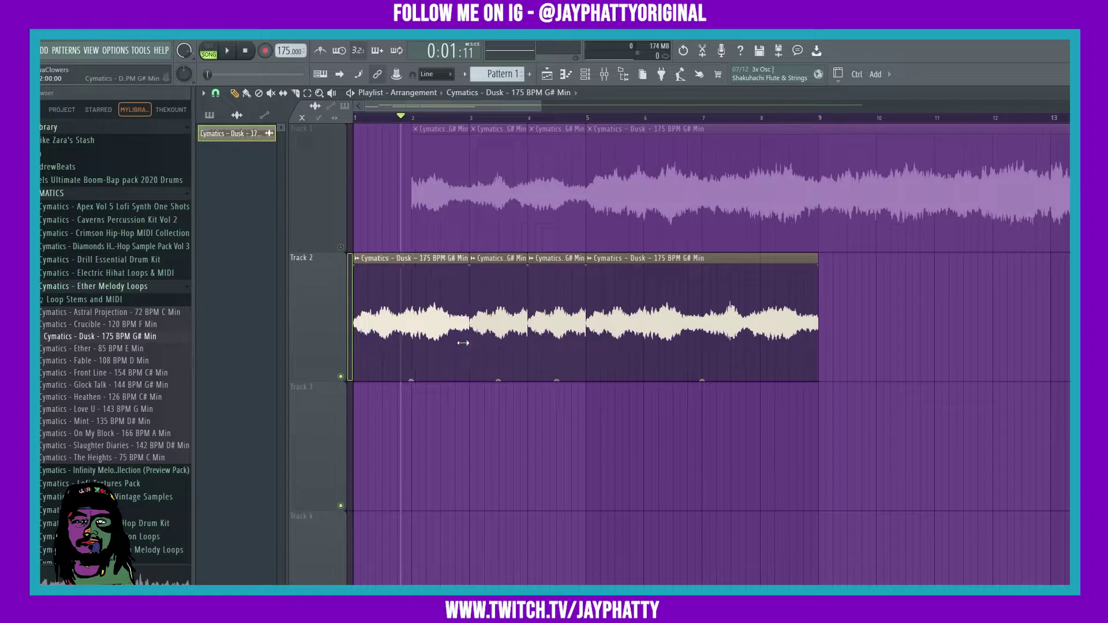
# Step: Delete the two short clips in bars 3–5 and paint a new Dusk clip into the gap
pyautogui.rightClick(491, 340)
pyautogui.rightClick(557, 322)
pyautogui.click(484, 323)
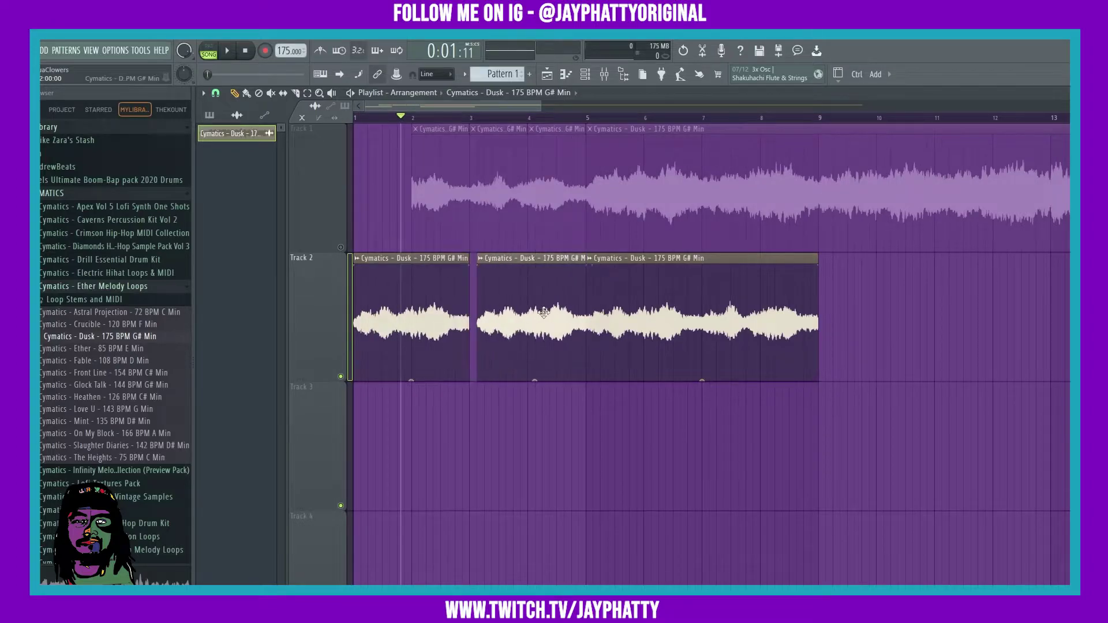
pyautogui.scroll(3, 483, 109)
pyautogui.scroll(2, 461, 123)
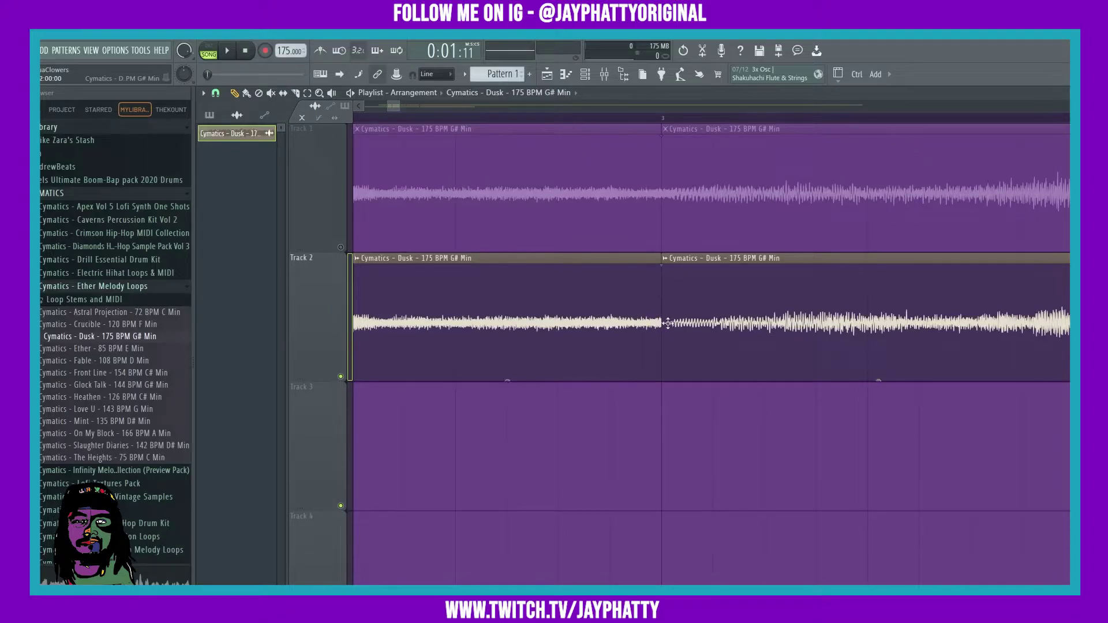
pyautogui.doubleClick(705, 322)
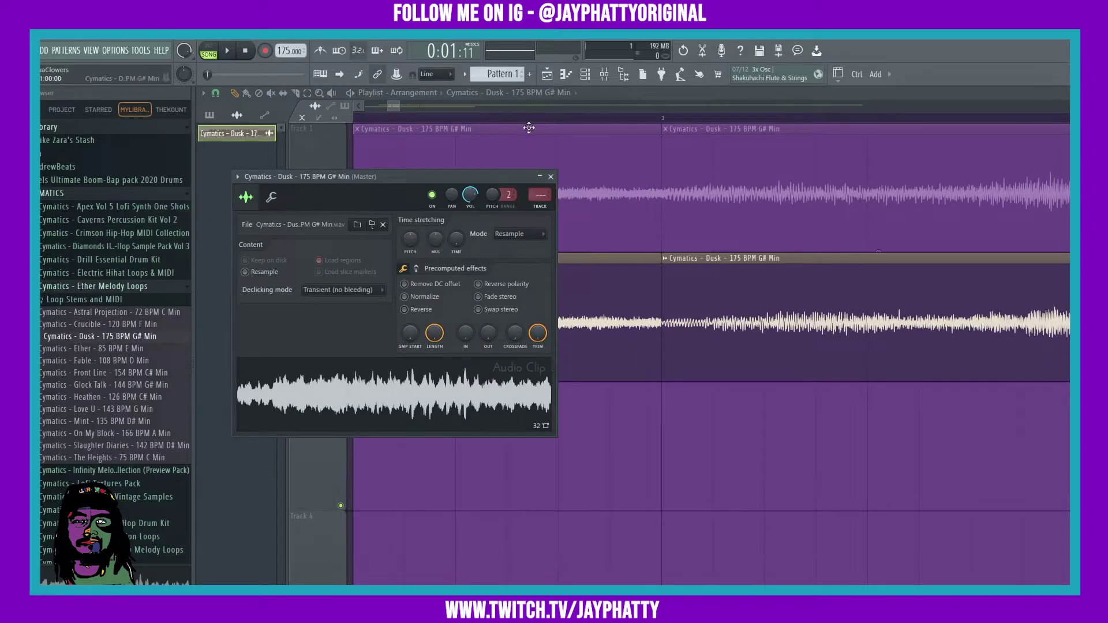
pyautogui.click(550, 176)
pyautogui.scroll(-3, 561, 118)
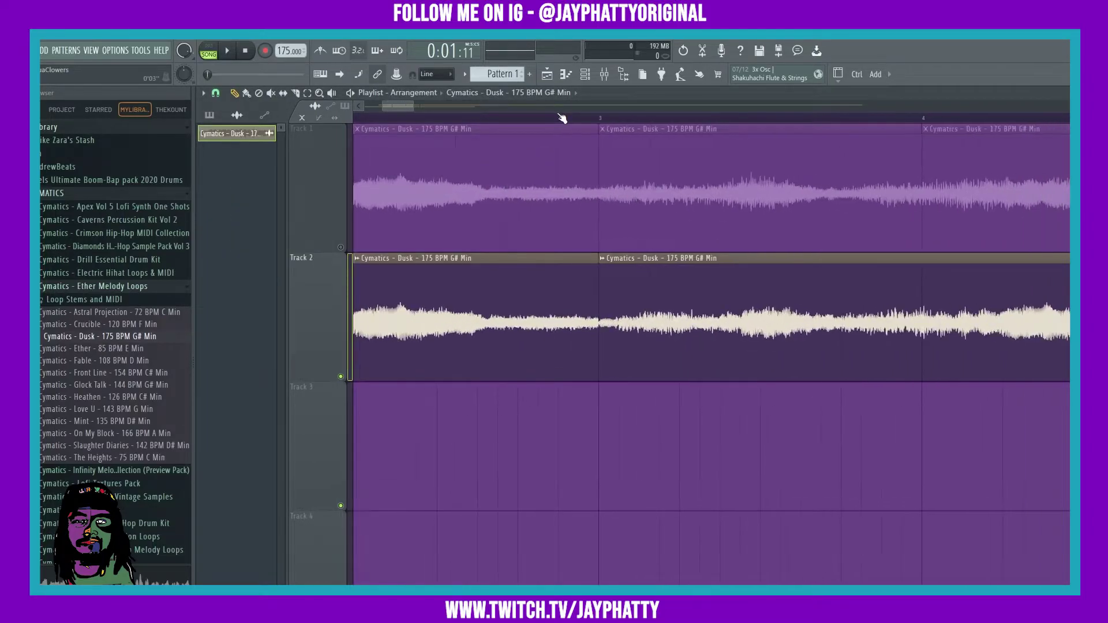
pyautogui.hscroll(-1, 394, 111)
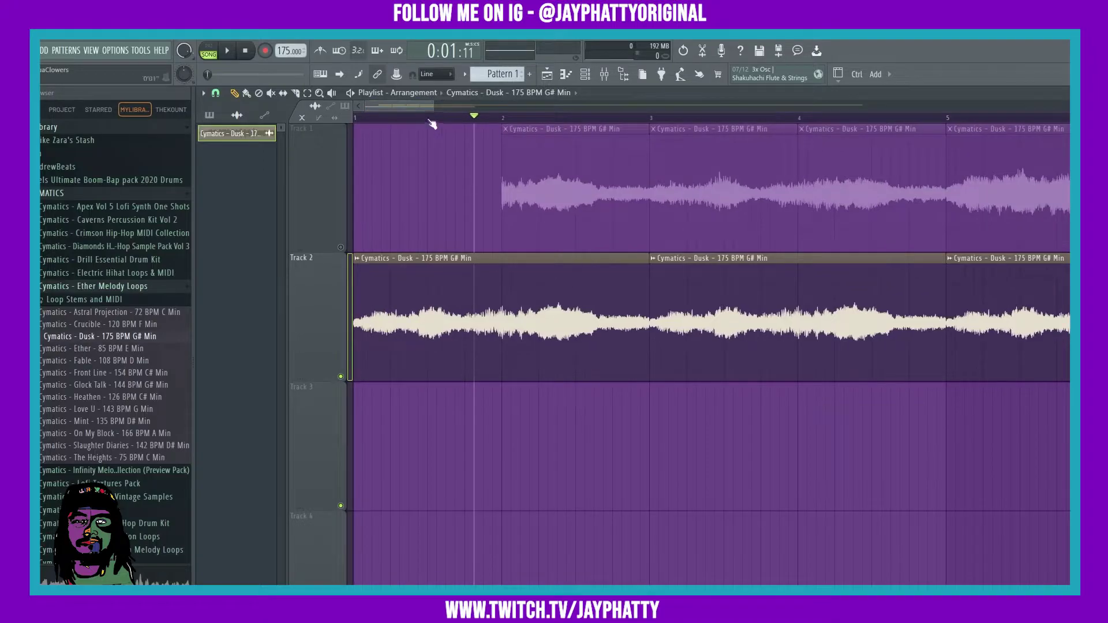
pyautogui.press('space')
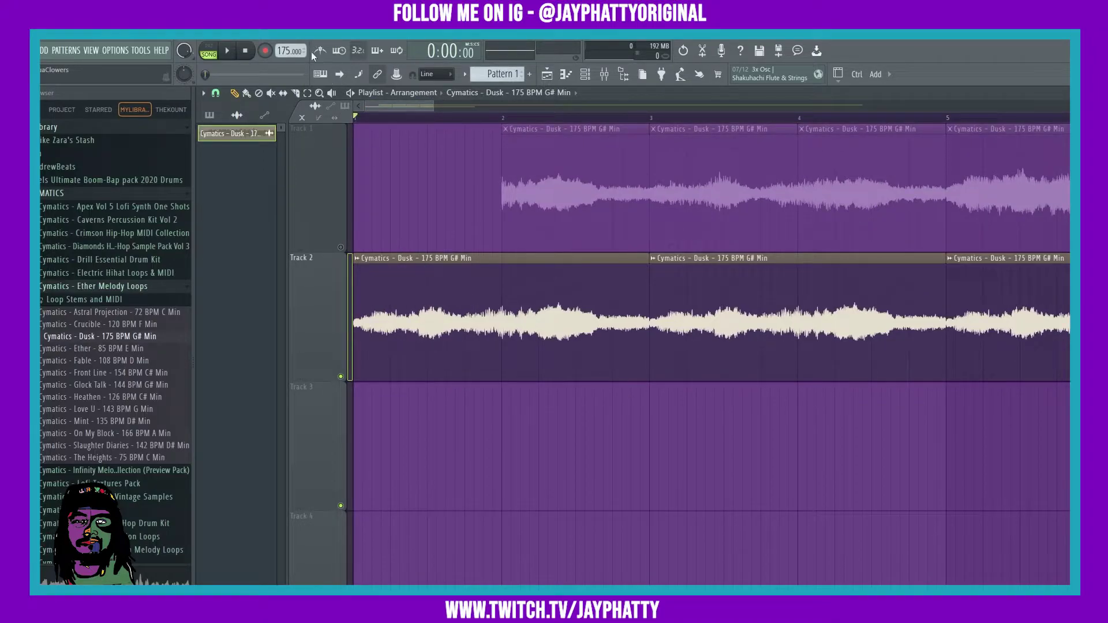
pyautogui.press('space')
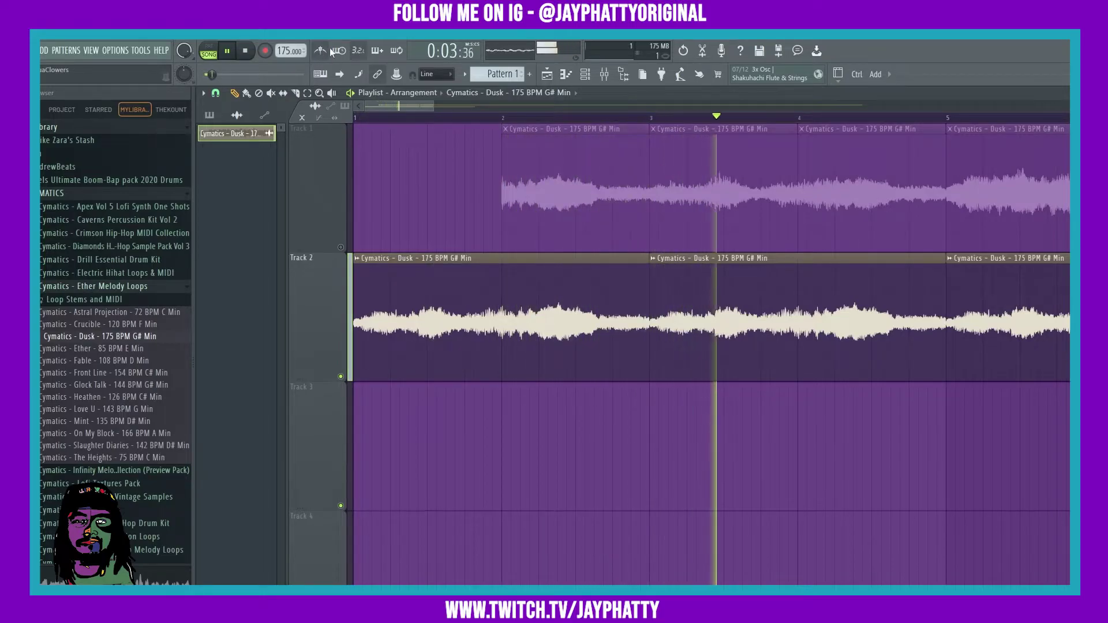
pyautogui.press('space')
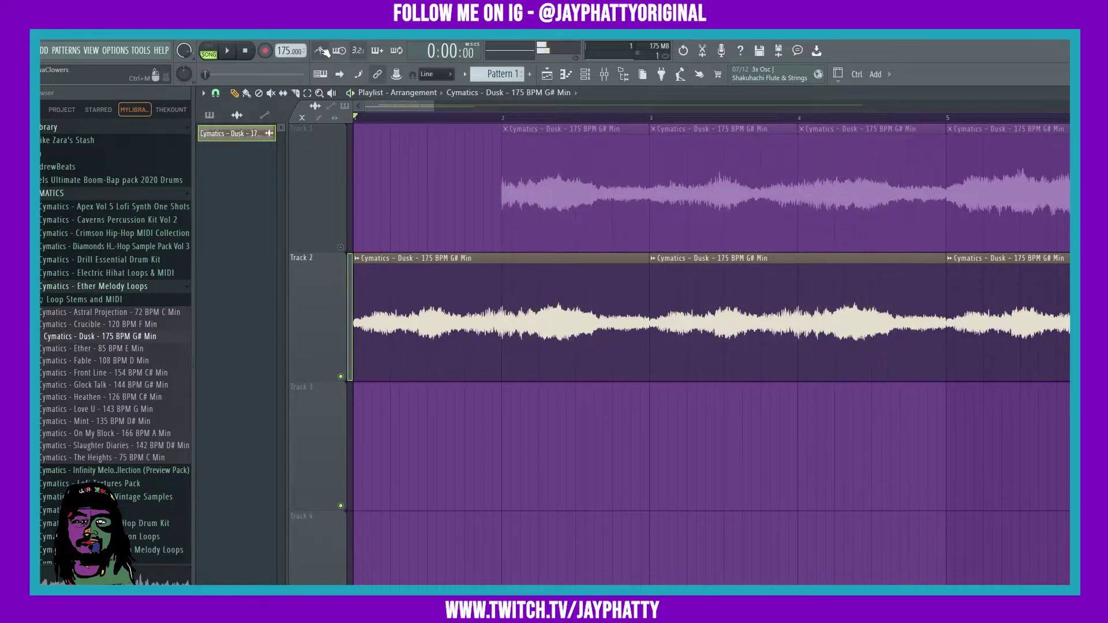
pyautogui.press('space')
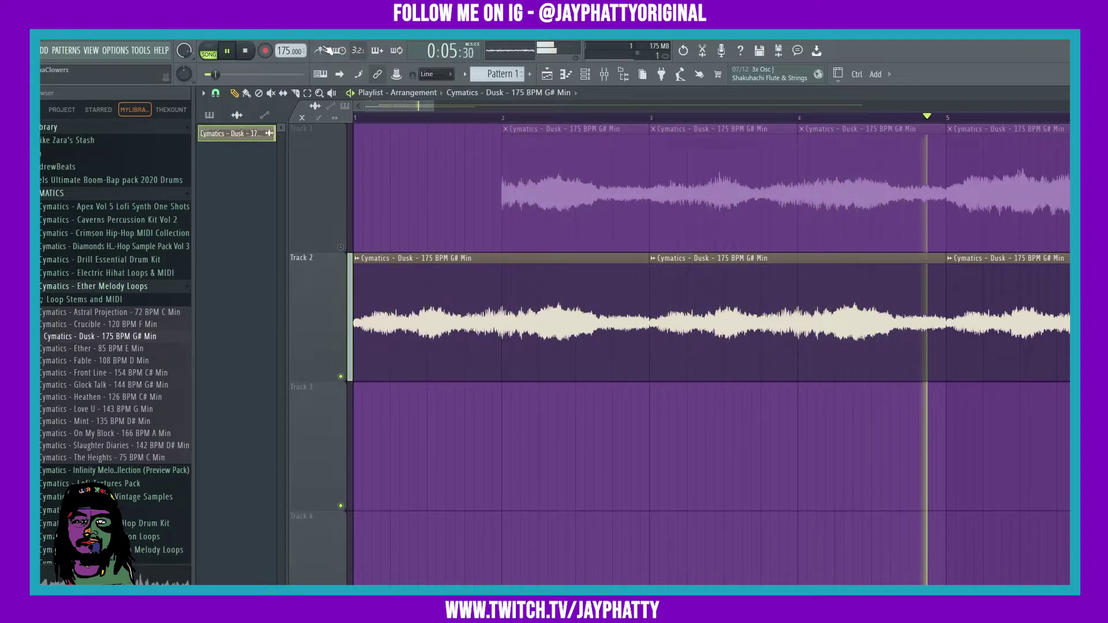
pyautogui.press('space')
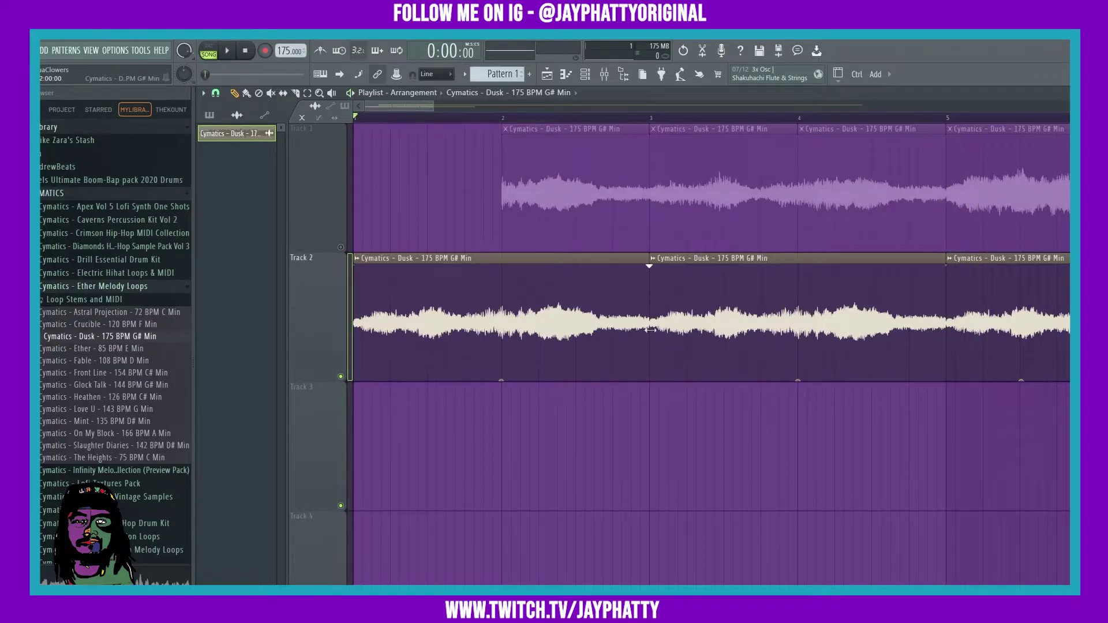
# Step: Add a short fade-in to the Track 2 clip starting at bar 3
pyautogui.scroll(3, 650, 123)
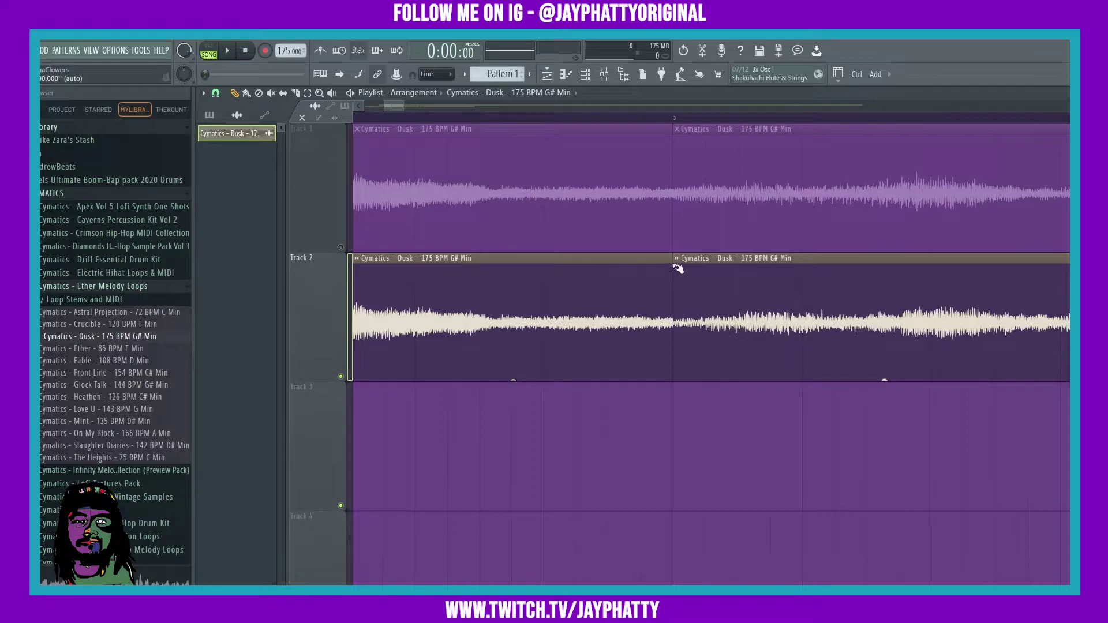
pyautogui.moveTo(678, 267)
pyautogui.mouseDown()
pyautogui.moveTo(688, 262)
pyautogui.moveTo(662, 265)
pyautogui.mouseUp()
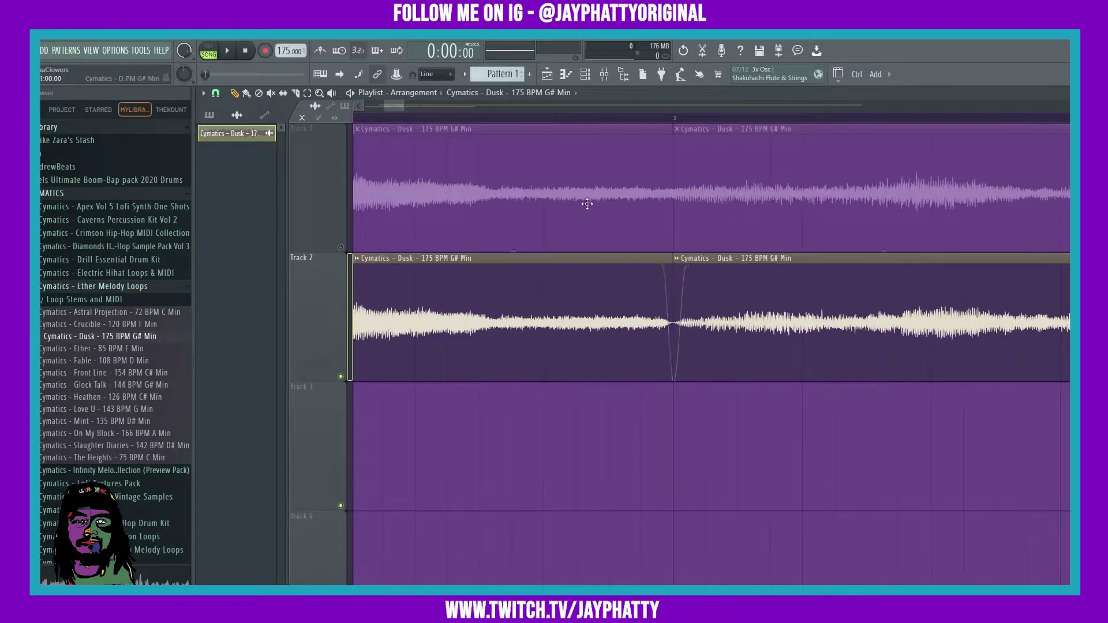
pyautogui.click(480, 118)
# Step: Lengthen the fade-out at the end of the first Track 2 clip
pyautogui.scroll(-2, 479, 118)
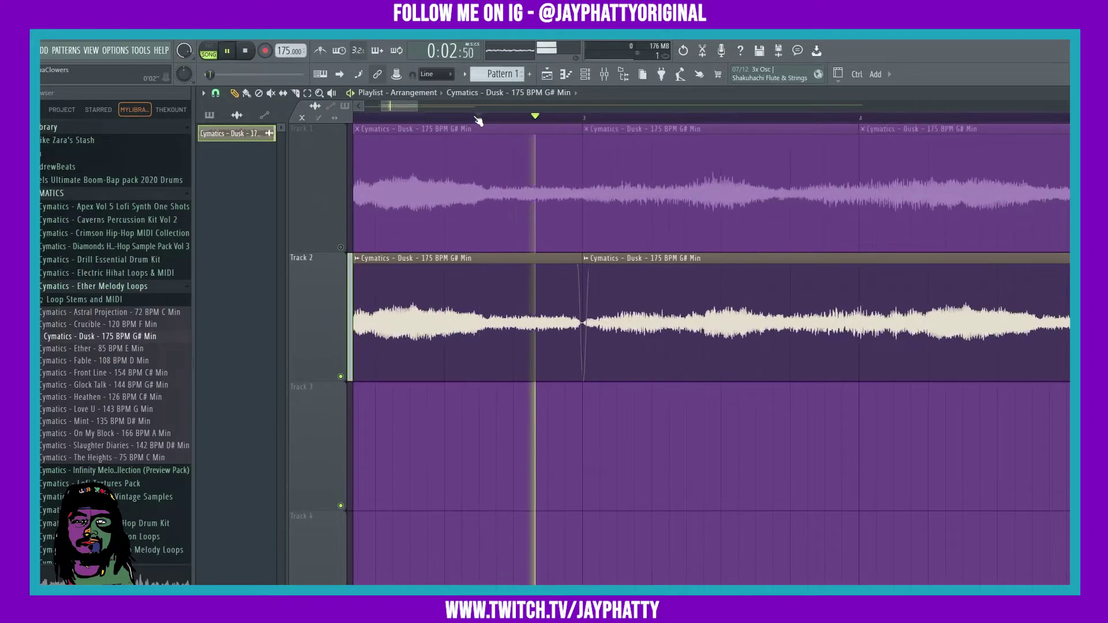
pyautogui.scroll(2, 591, 116)
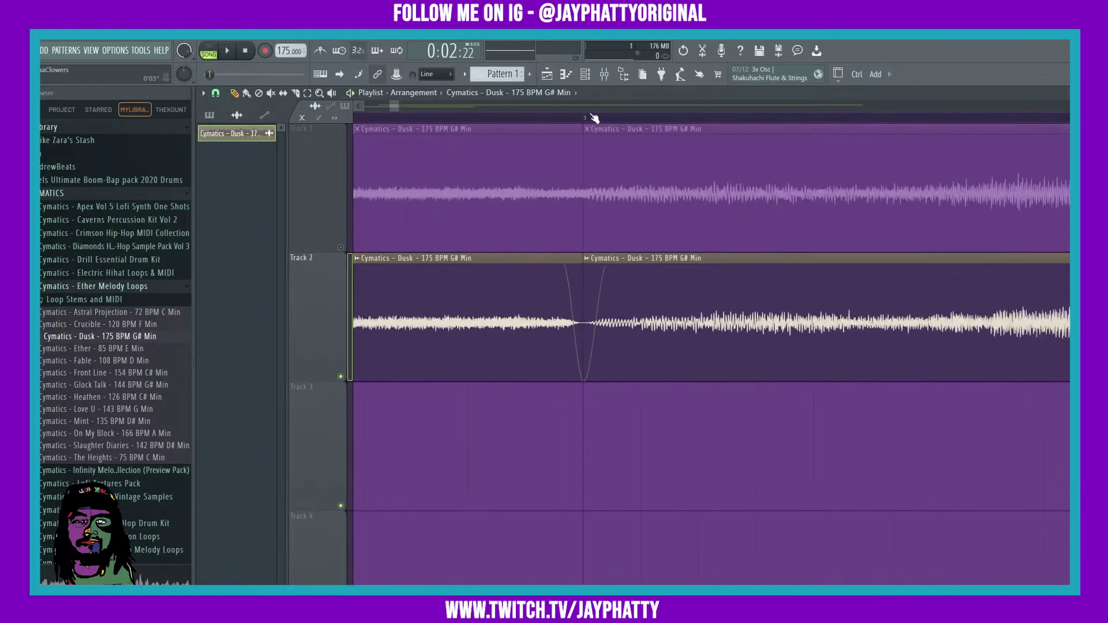
pyautogui.moveTo(557, 265); pyautogui.dragTo(596, 260)
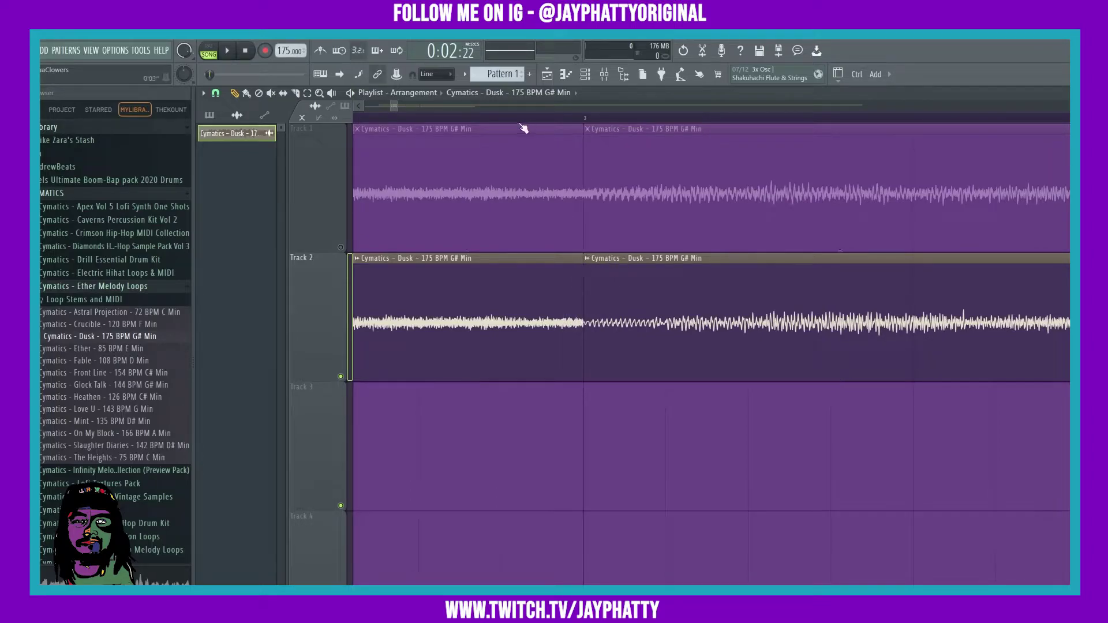
pyautogui.scroll(-1, 478, 301)
# Step: Set the Dusk clip's declicking mode to Generic (bleeding)
pyautogui.doubleClick(454, 261)
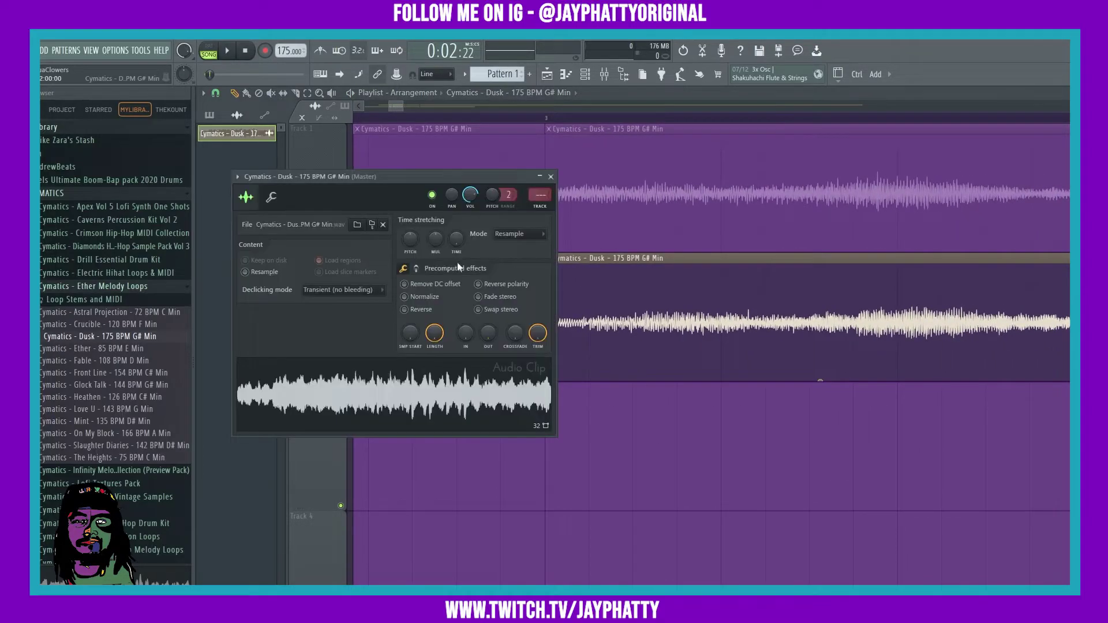
pyautogui.click(321, 290)
pyautogui.click(335, 336)
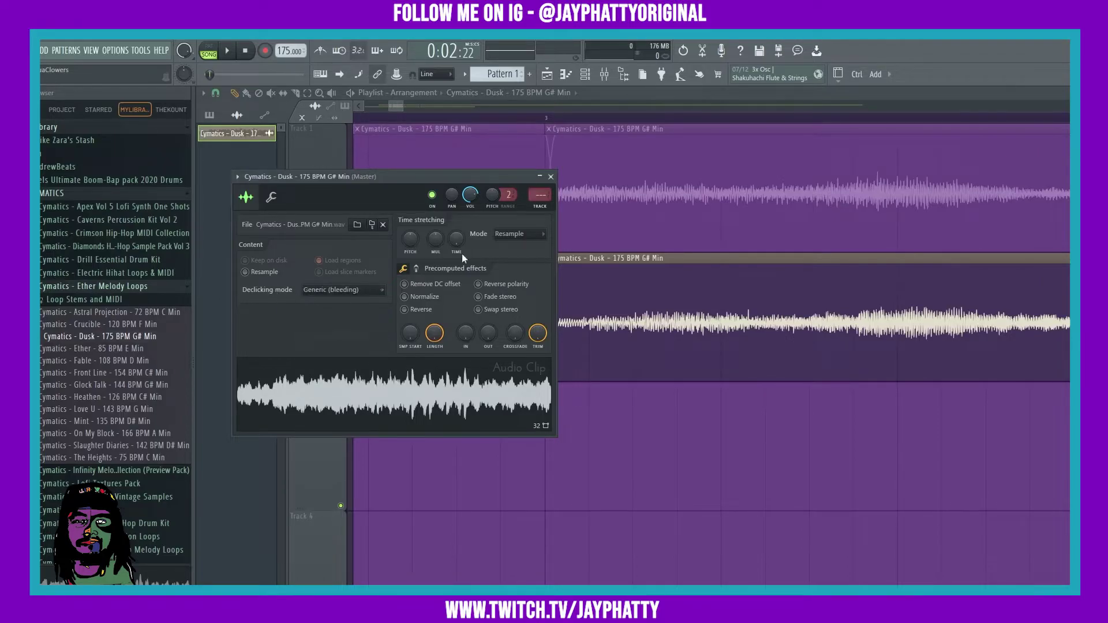
pyautogui.click(551, 177)
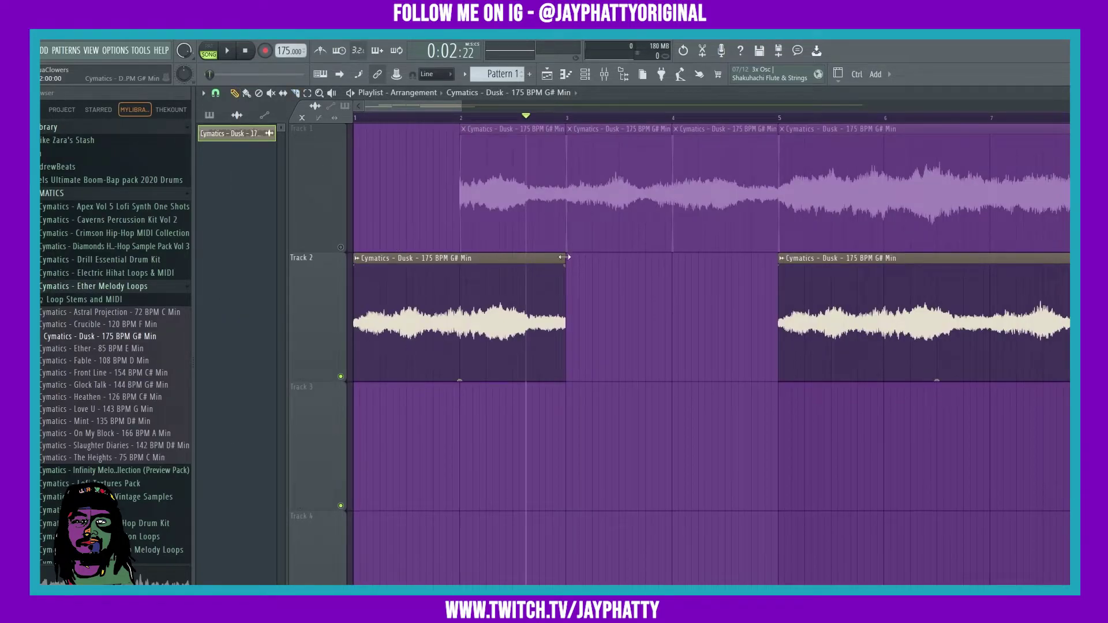
# Step: Stretch the clip's end to meet the next clip and slice Track 2 at bar 3
pyautogui.moveTo(564, 257); pyautogui.dragTo(779, 257)
pyautogui.press('c')
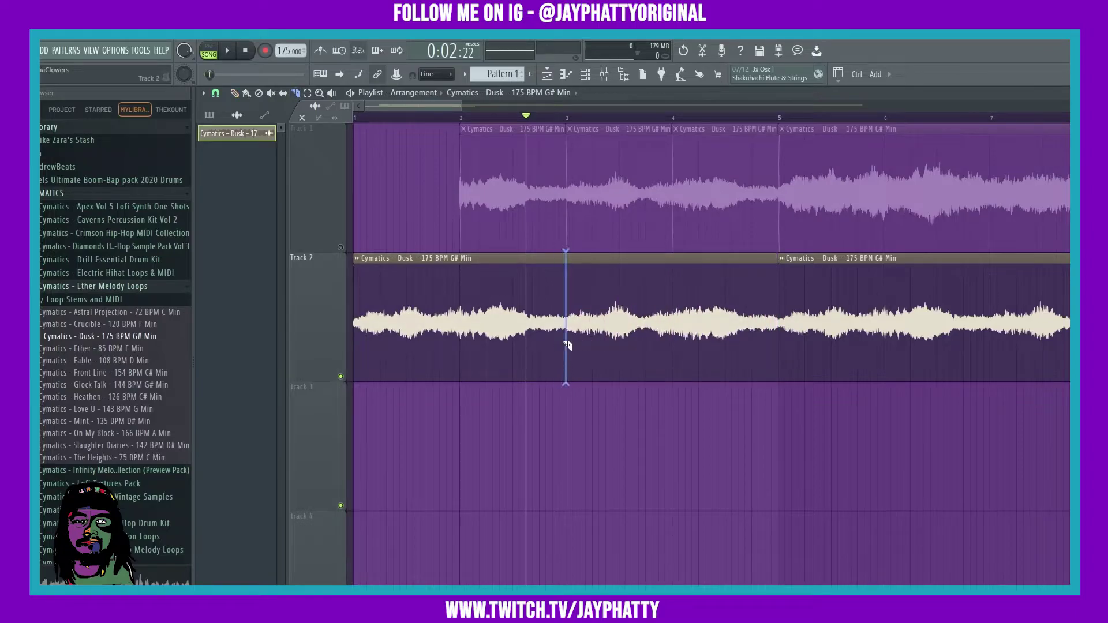
pyautogui.click(567, 345)
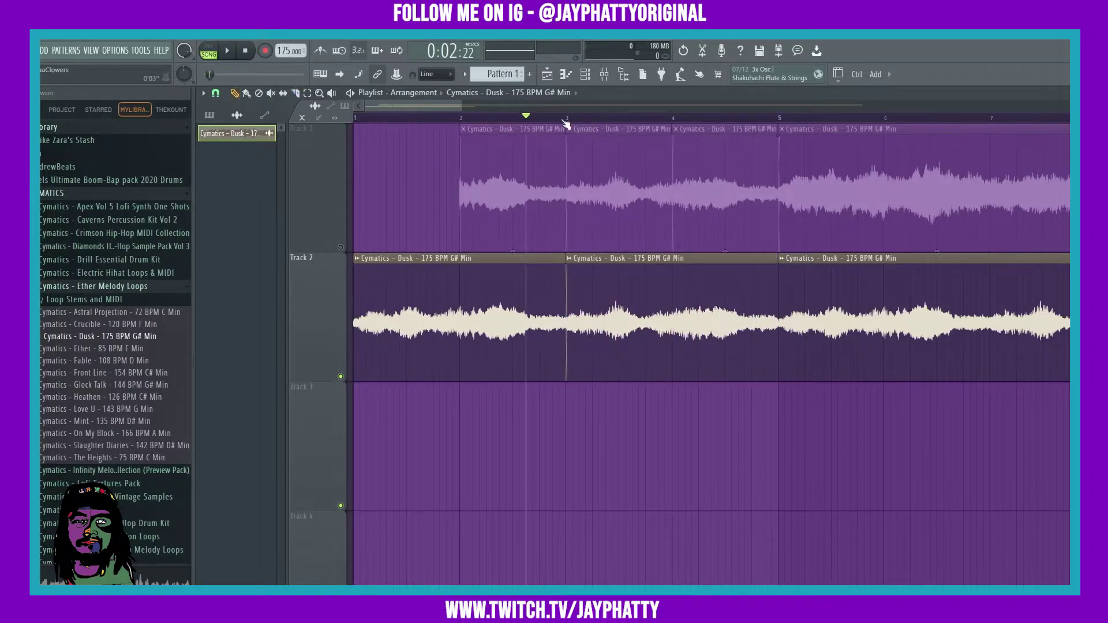
pyautogui.scroll(3, 566, 121)
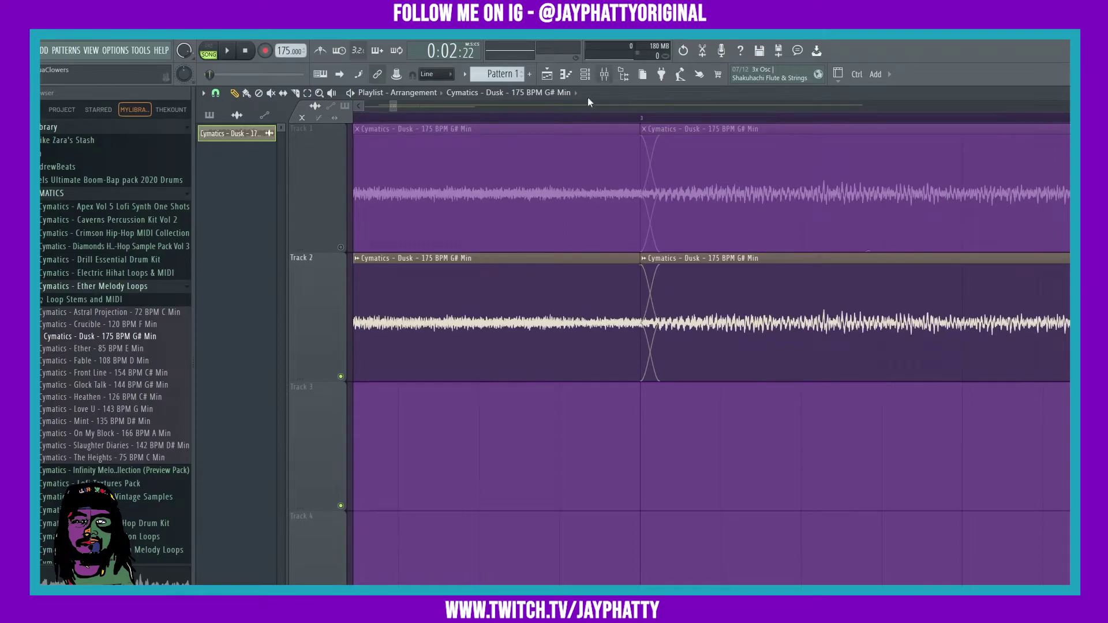
pyautogui.scroll(-3, 587, 118)
pyautogui.rightClick(611, 318)
pyautogui.hotkey('ctrl', 'z')
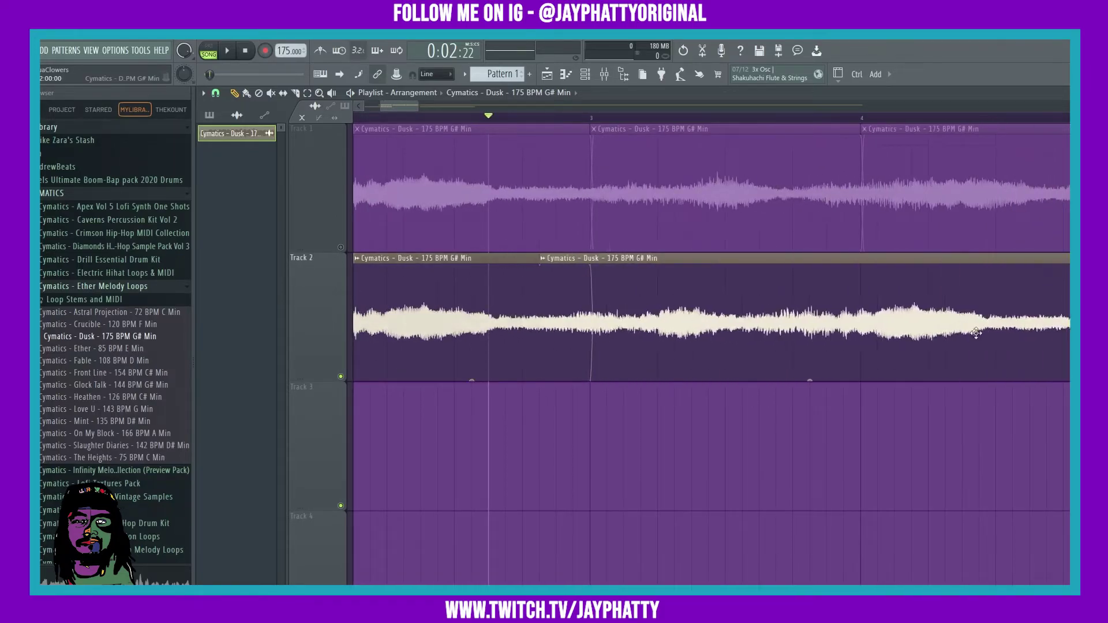
pyautogui.scroll(-1, 612, 125)
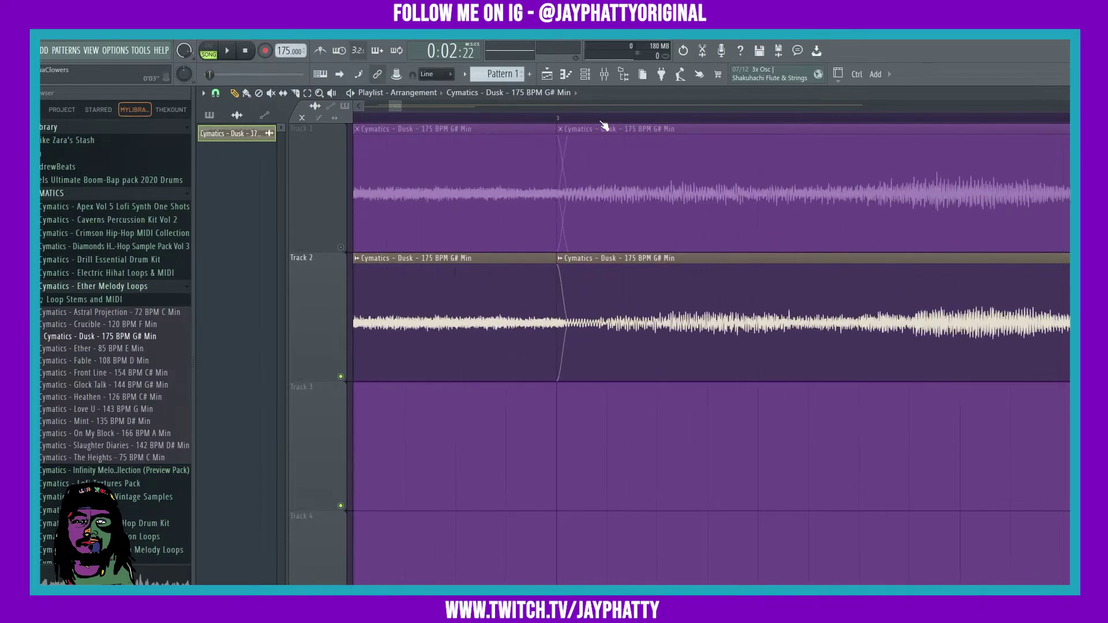
pyautogui.press('space')
pyautogui.scroll(-2, 603, 124)
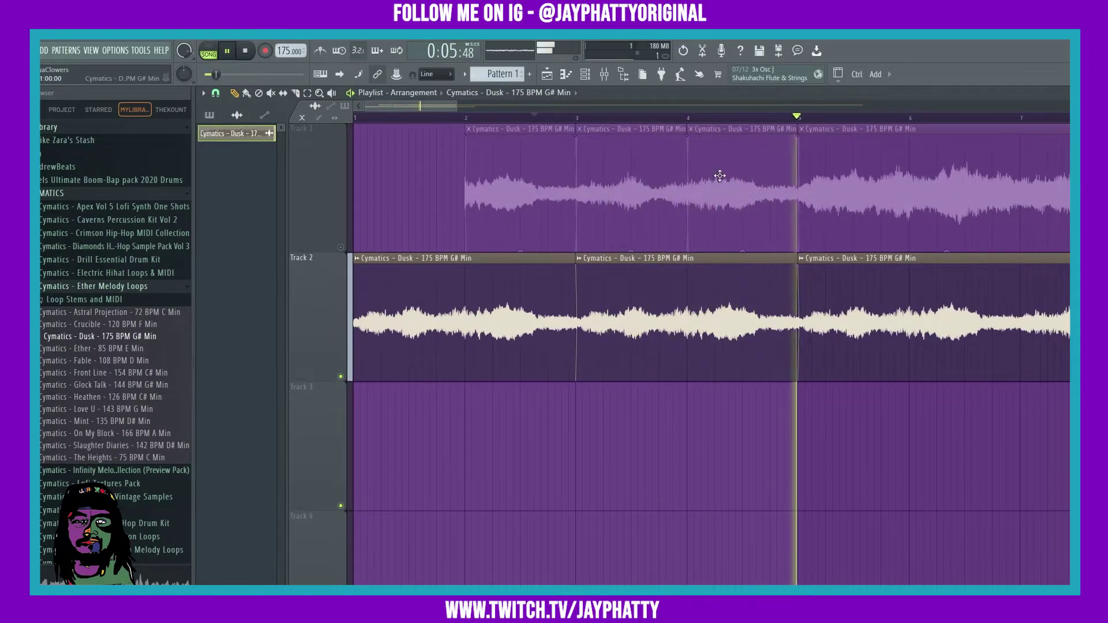
pyautogui.scroll(-3, 653, 162)
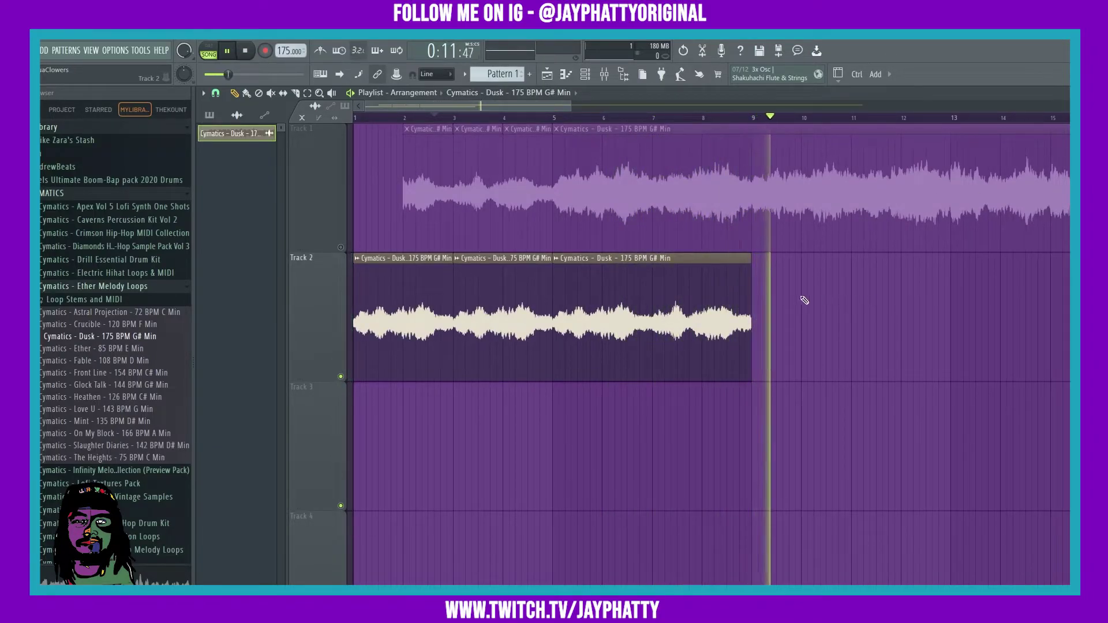
pyautogui.press('space')
# Step: Zoom in on bar 17 of Track 1's Dusk clip and repeatedly audition the lead-in to its transient
pyautogui.scroll(3, 445, 115)
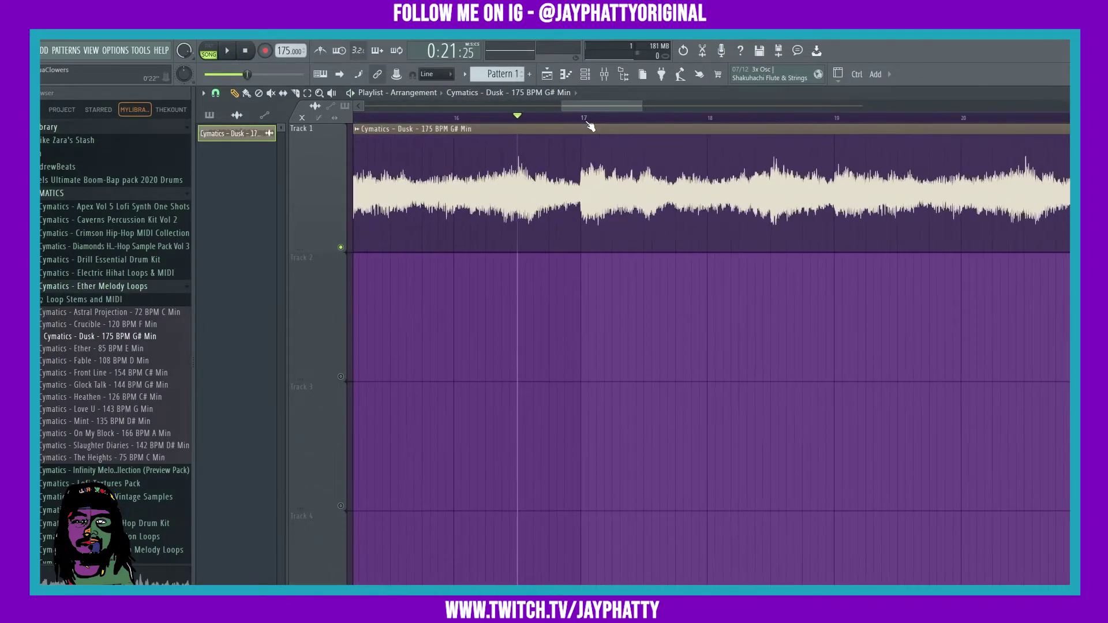
pyautogui.scroll(2, 589, 126)
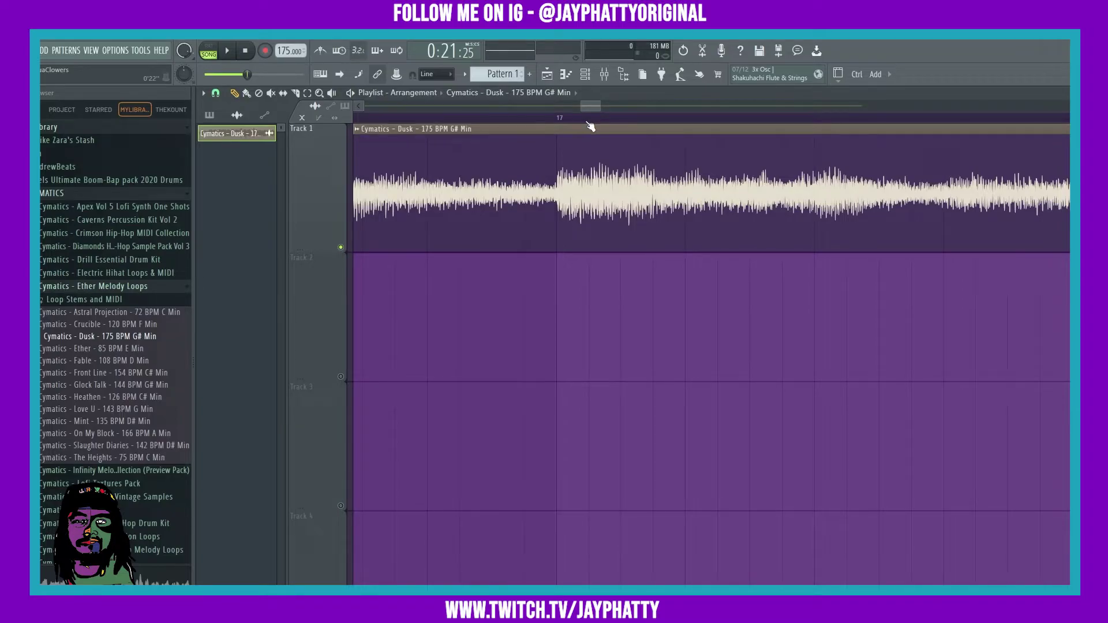
pyautogui.scroll(-3, 589, 125)
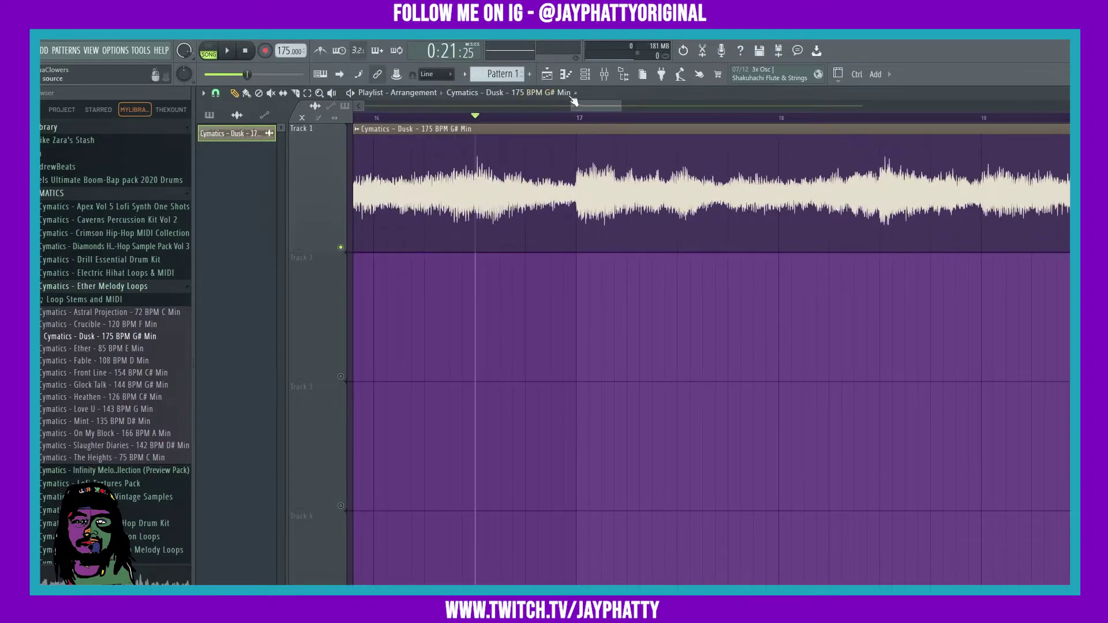
pyautogui.scroll(1, 583, 124)
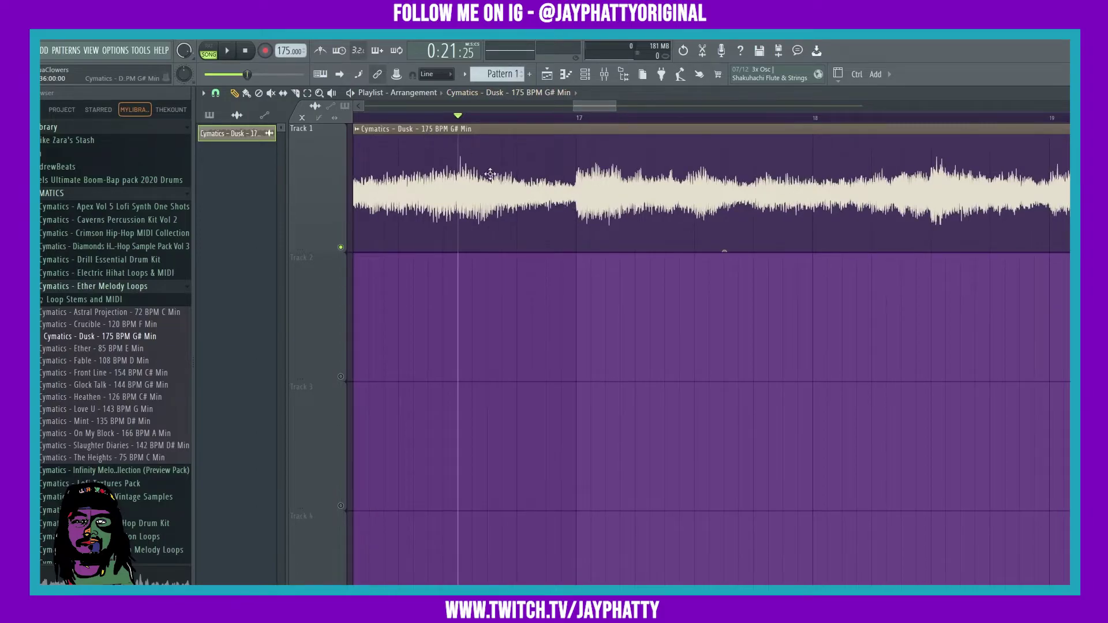
pyautogui.scroll(4, 472, 177)
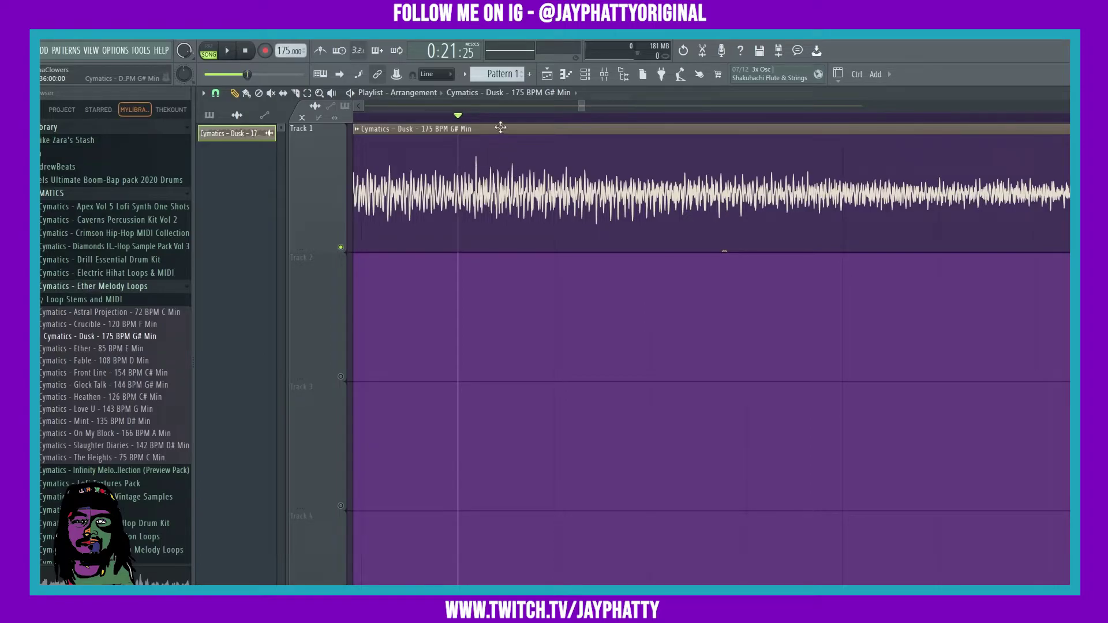
pyautogui.scroll(-3, 500, 127)
pyautogui.scroll(-3, 544, 128)
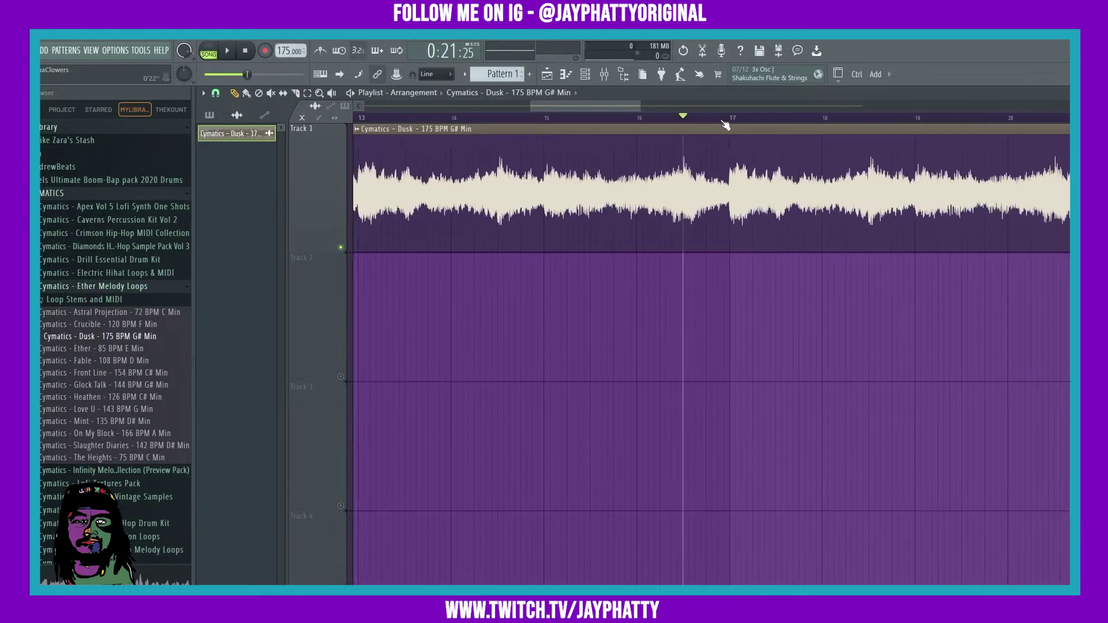
pyautogui.scroll(5, 536, 123)
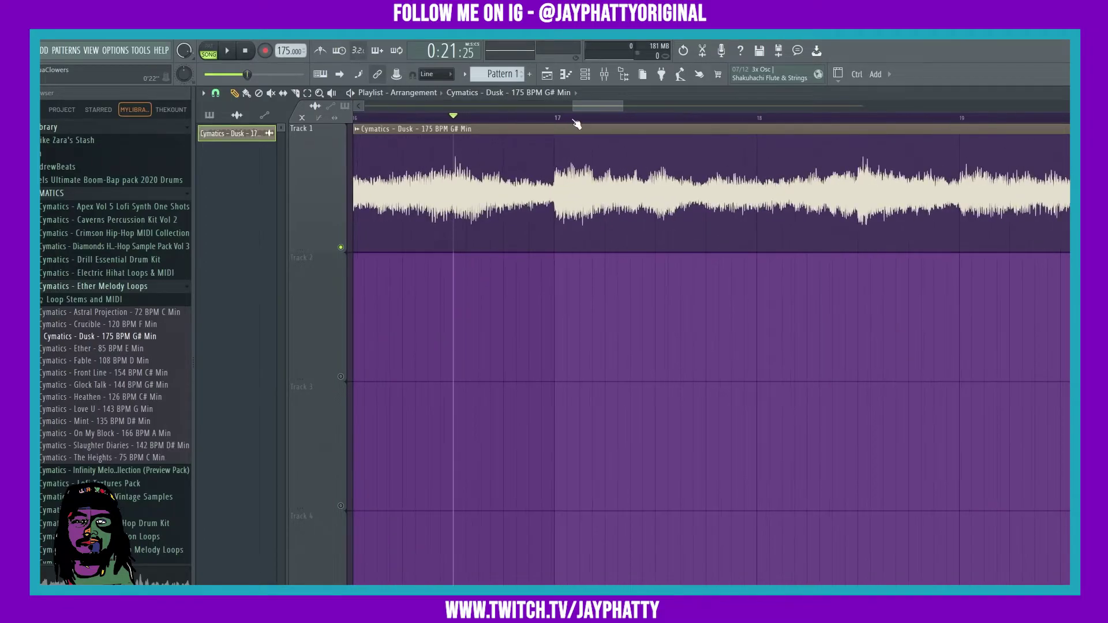
pyautogui.scroll(2, 557, 123)
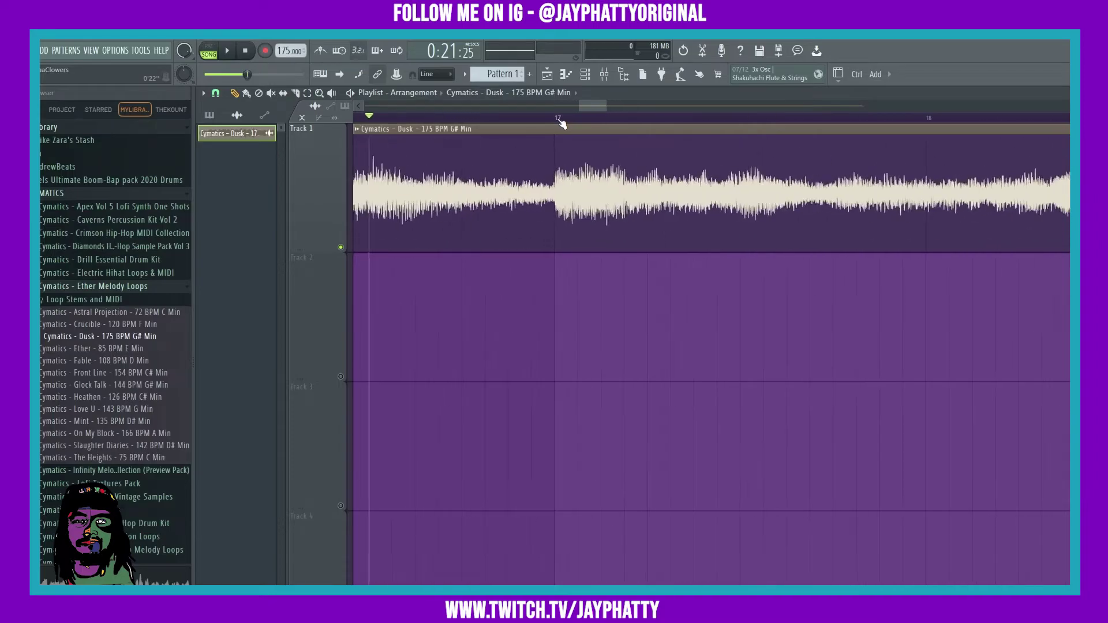
pyautogui.moveTo(561, 123); pyautogui.dragTo(510, 191)
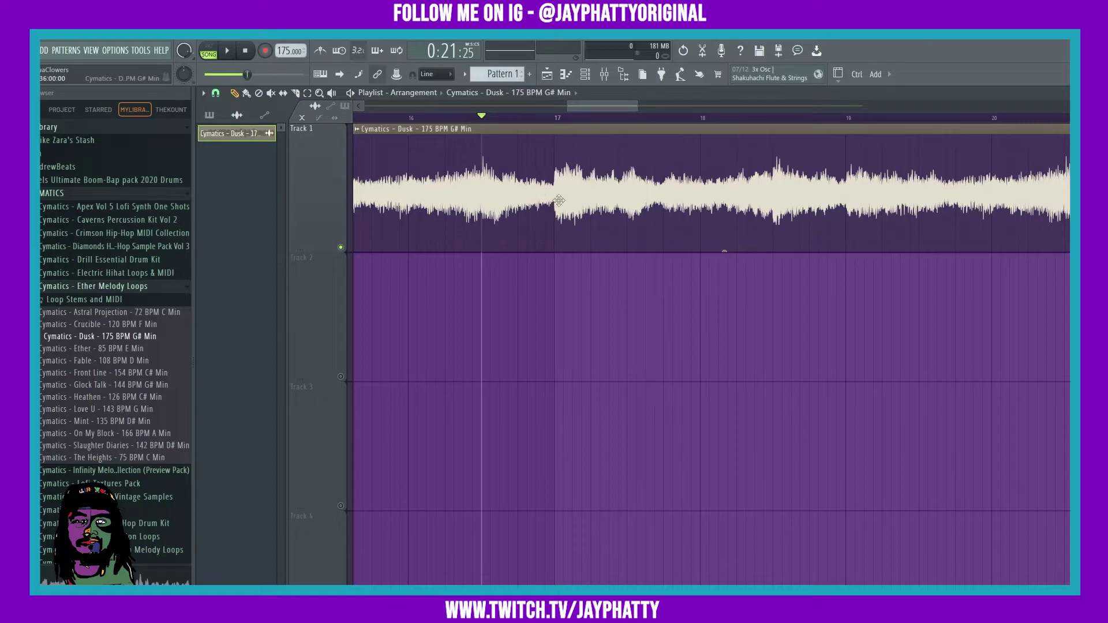
pyautogui.press('space')
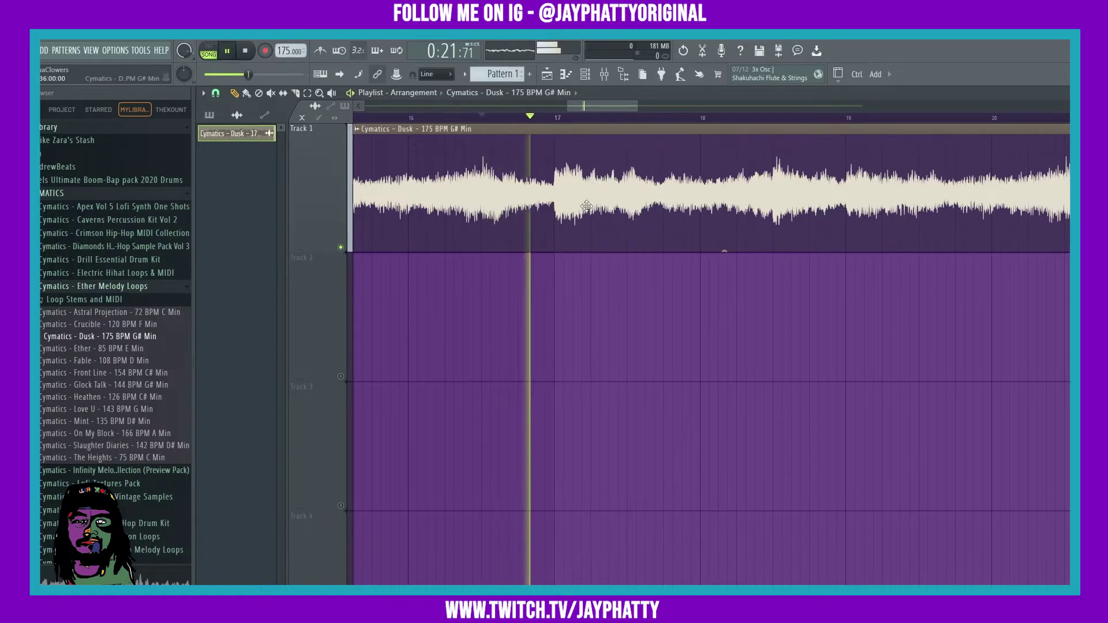
pyautogui.press('space')
pyautogui.press('space')
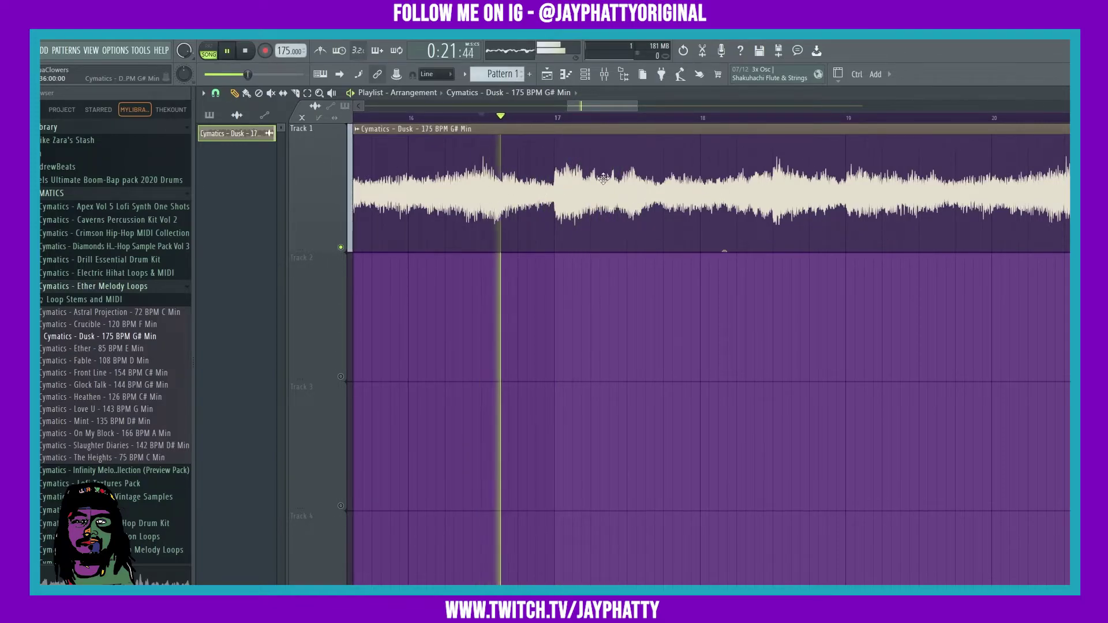
pyautogui.press('space')
pyautogui.scroll(3, 564, 126)
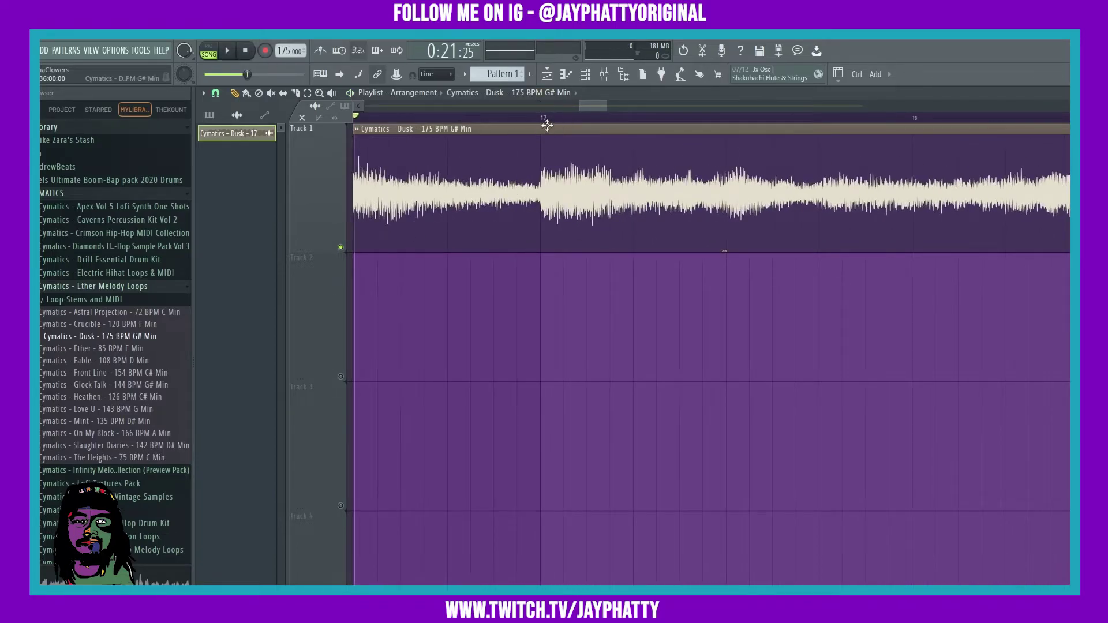
pyautogui.scroll(3, 547, 126)
# Step: Slice the Dusk clip at bar 17 and audition the new chop from there
pyautogui.press('c')
pyautogui.moveTo(541, 203); pyautogui.dragTo(546, 212)
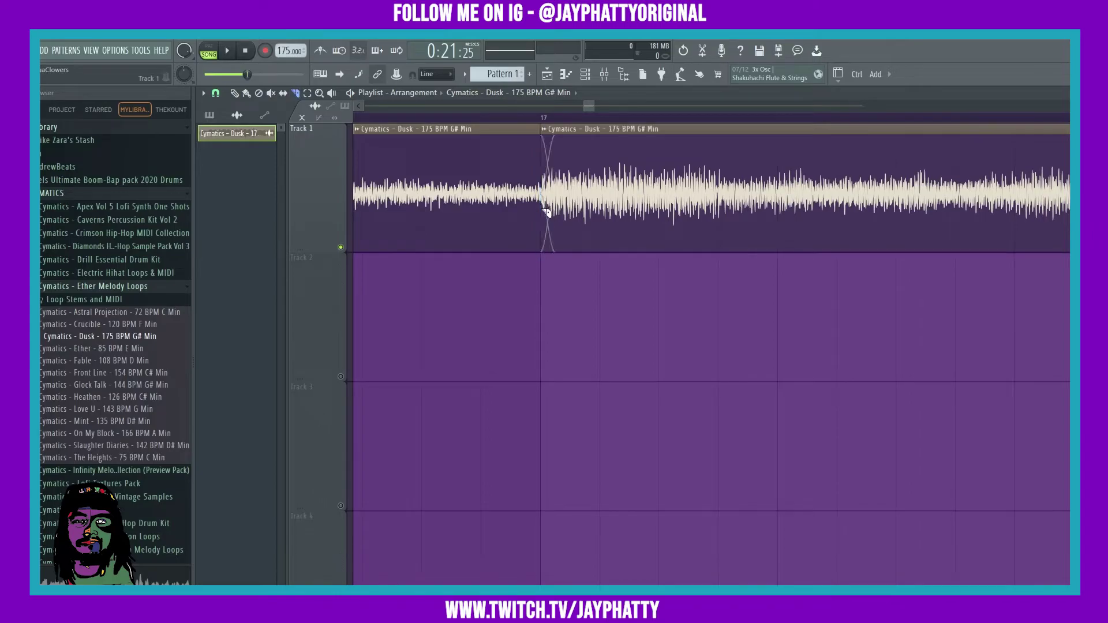
pyautogui.scroll(-2, 554, 119)
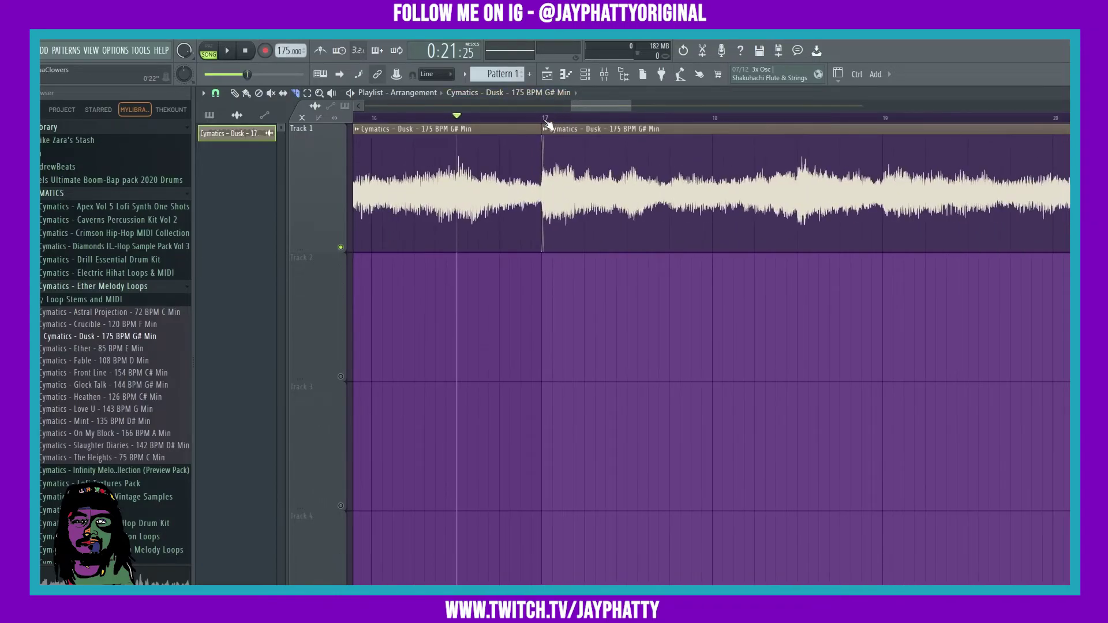
pyautogui.click(554, 118)
pyautogui.press('space')
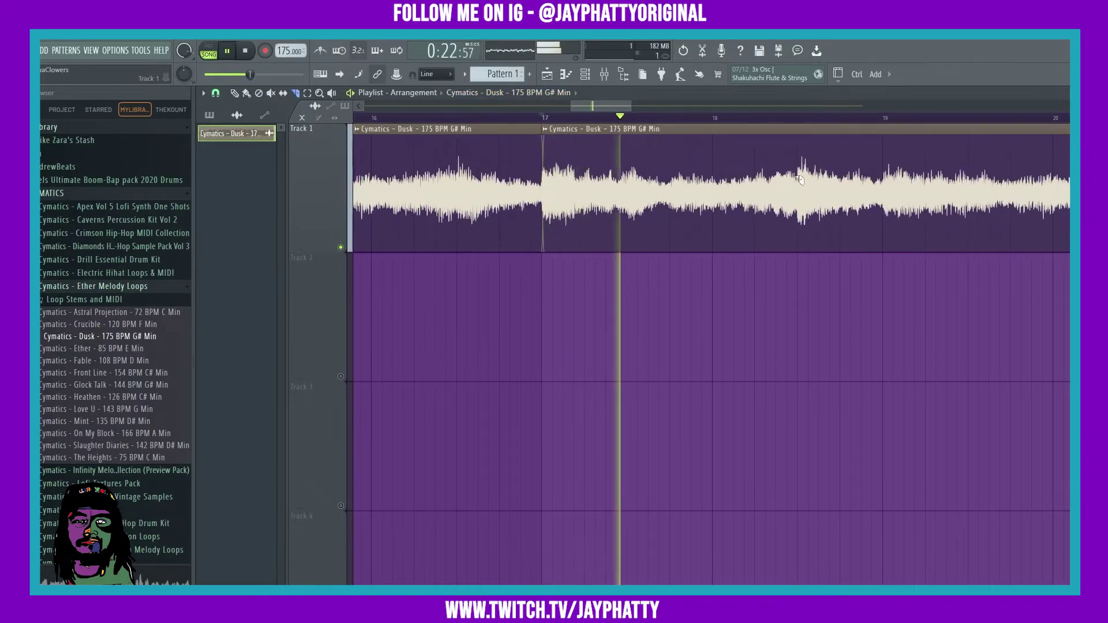
pyautogui.press('space')
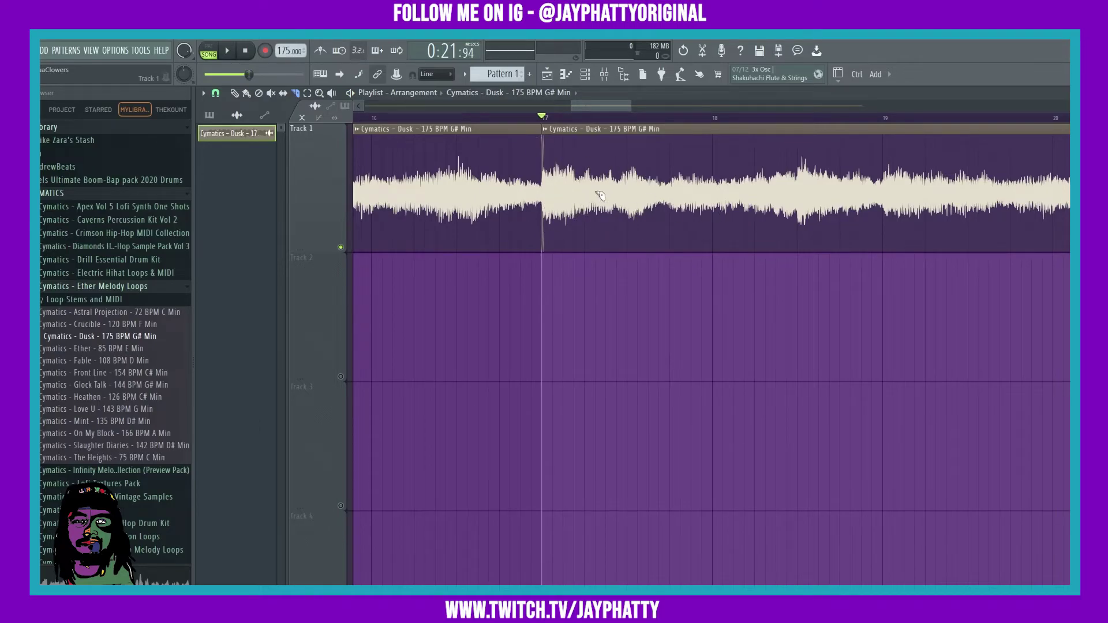
pyautogui.press('space')
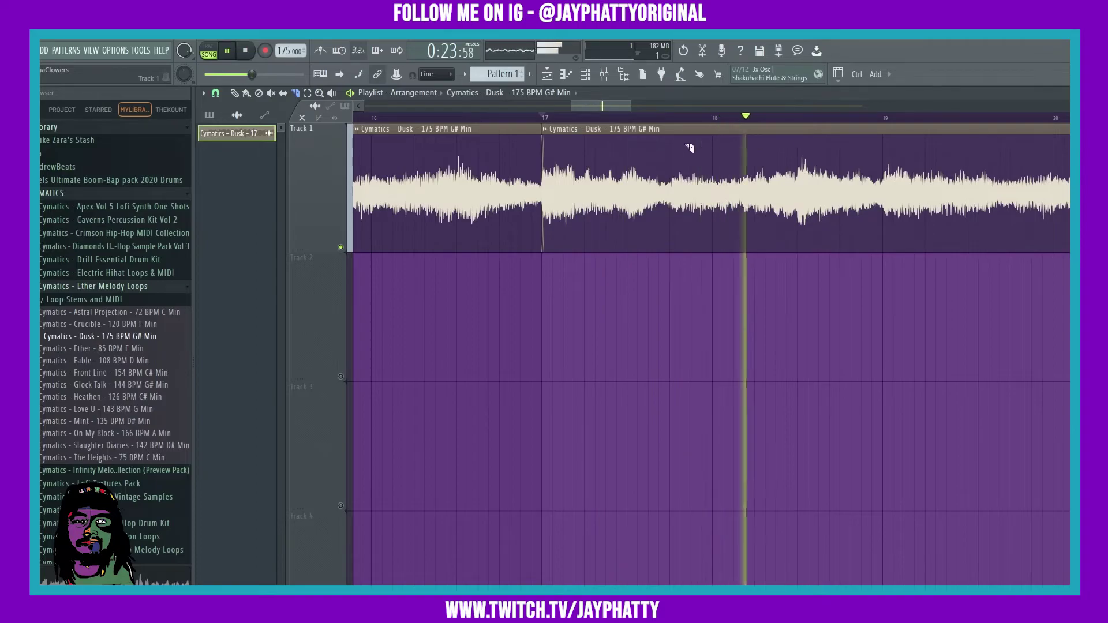
pyautogui.press('space')
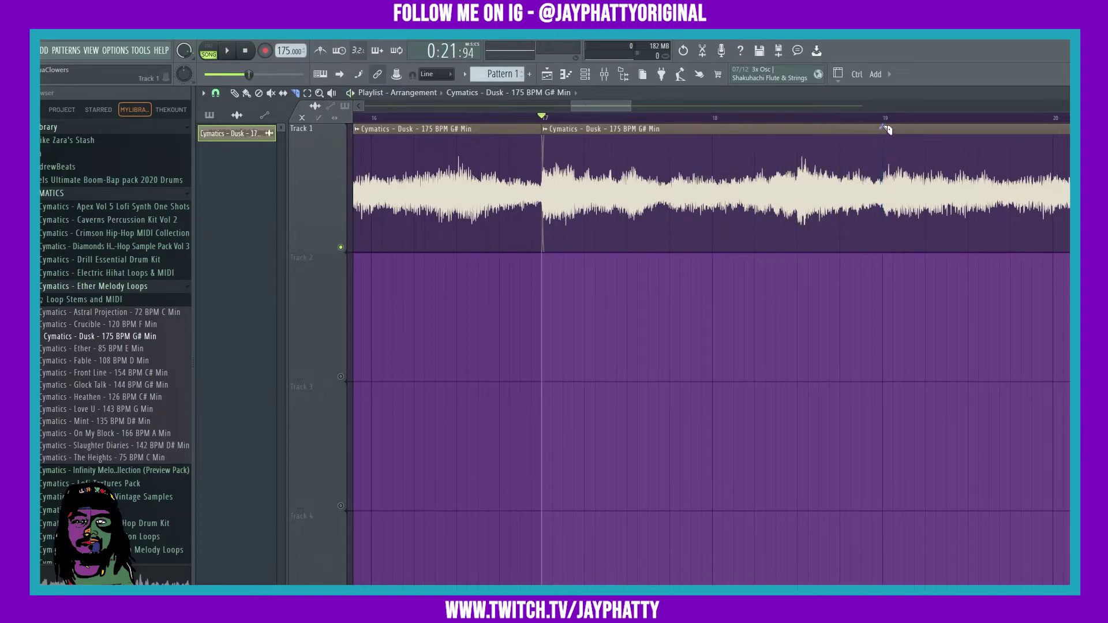
# Step: Slice again at bar 19 and copy the chops from bar 17 onto Track 2
pyautogui.click(892, 246)
pyautogui.press('space')
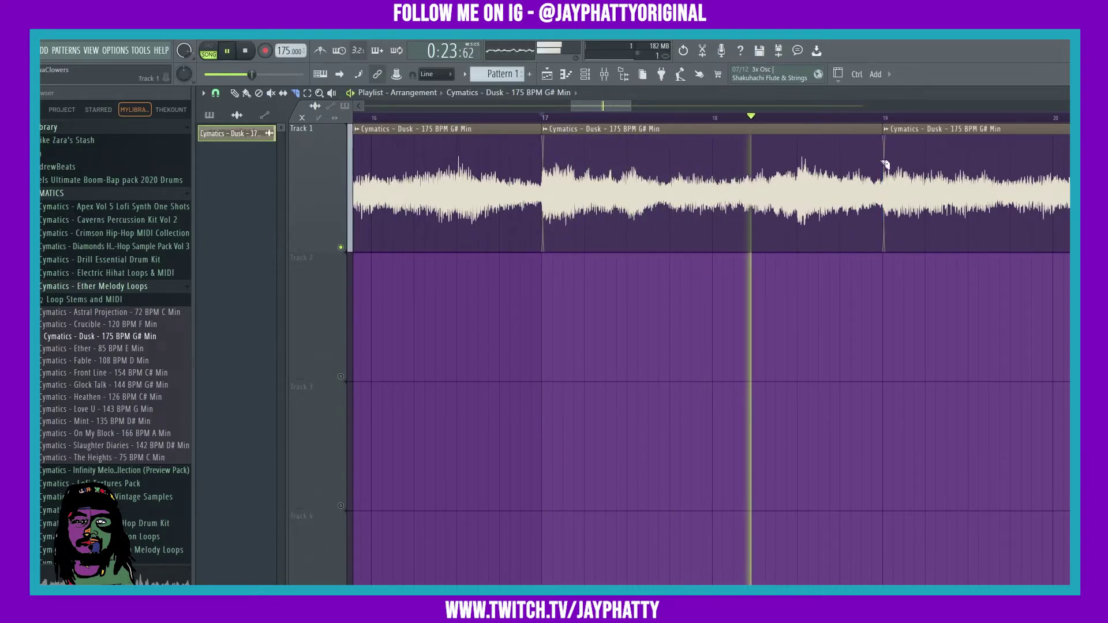
pyautogui.press('space')
pyautogui.press('p')
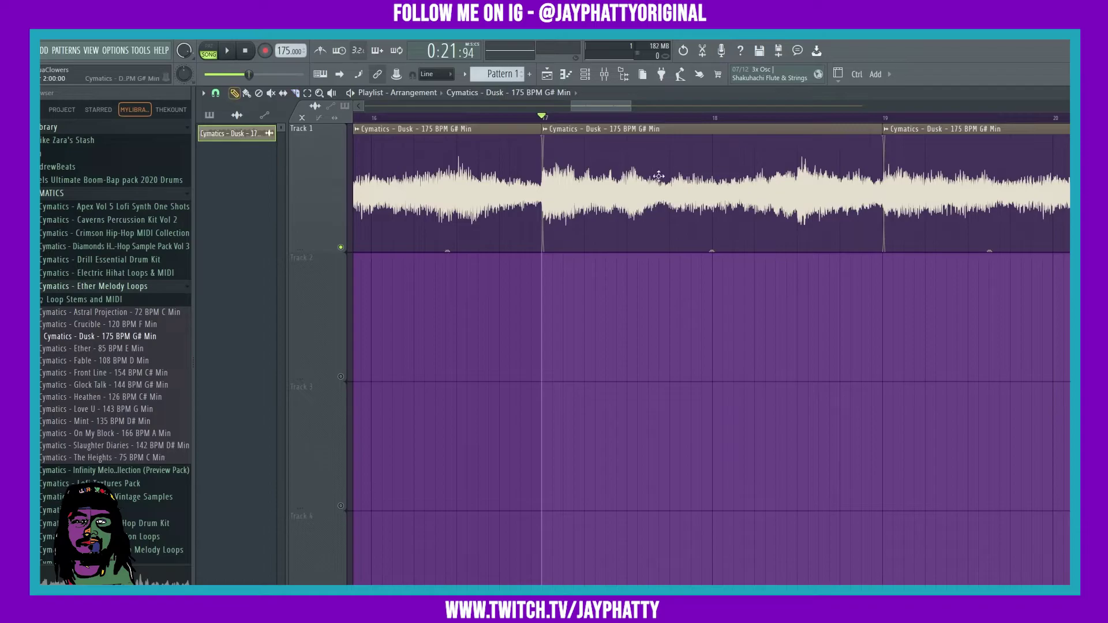
pyautogui.moveTo(637, 188); pyautogui.dragTo(637, 346)
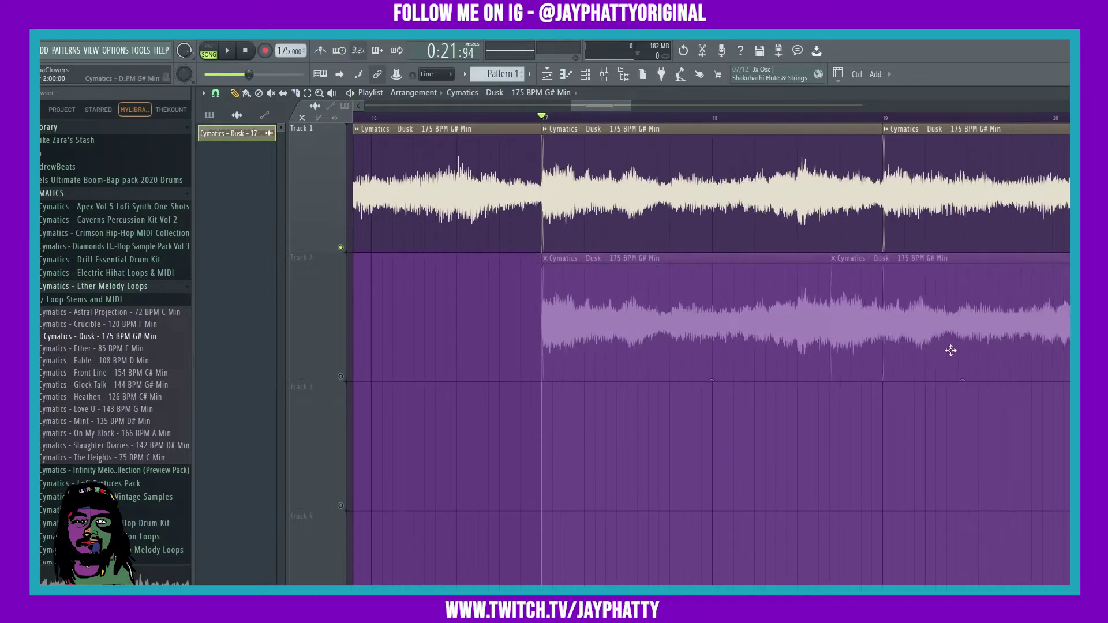
# Step: Solo Track 2 and play the copied chops from bar 17
pyautogui.rightClick(341, 378)
pyautogui.press('space')
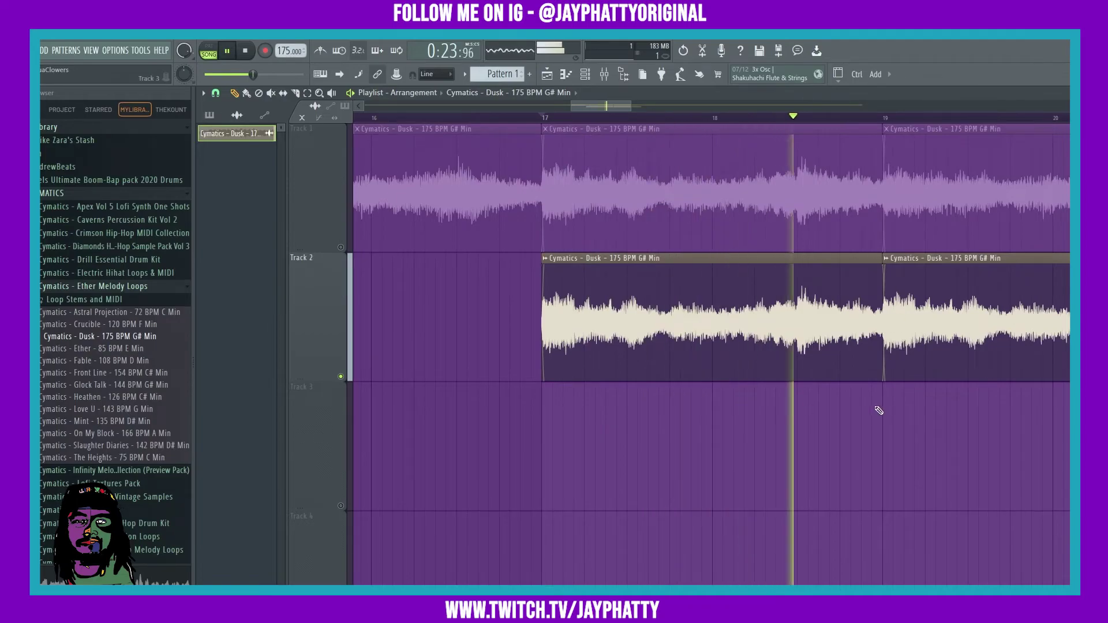
pyautogui.scroll(-2, 692, 121)
pyautogui.scroll(-1, 693, 121)
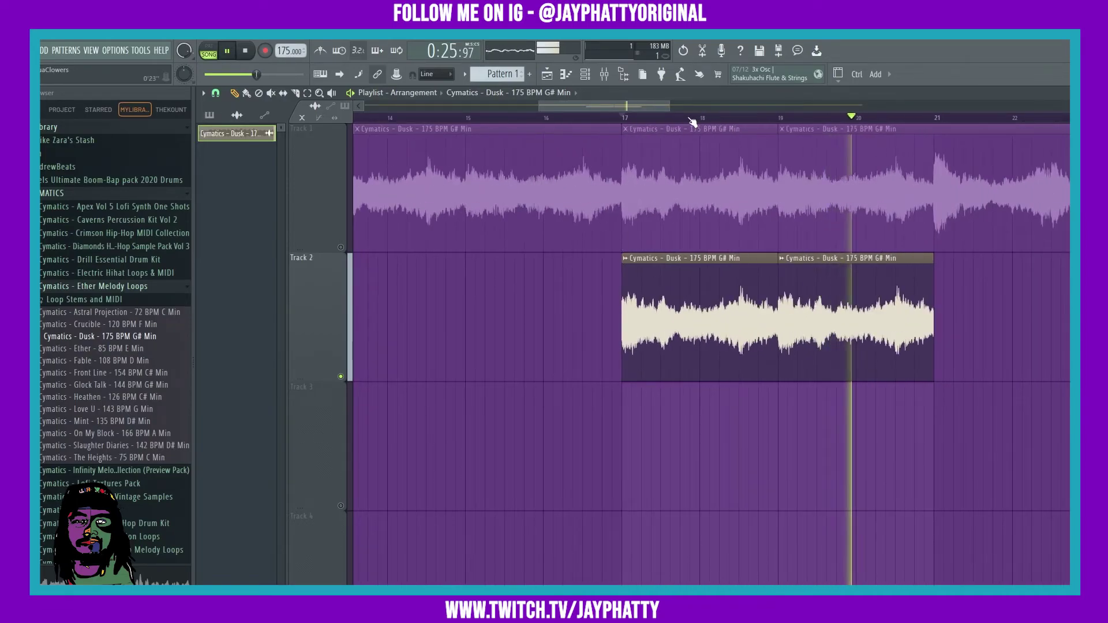
pyautogui.press('space')
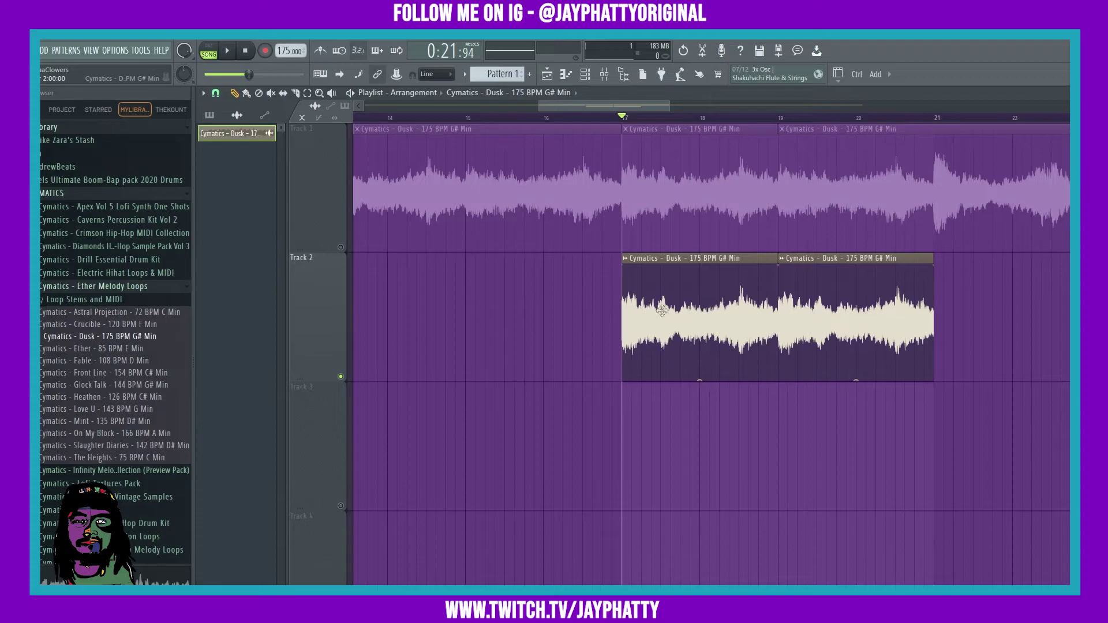
# Step: Delete both copied chops from Track 2 and solo Track 1 again
pyautogui.rightClick(722, 318)
pyautogui.rightClick(854, 317)
pyautogui.rightClick(341, 247)
pyautogui.scroll(-4, 659, 121)
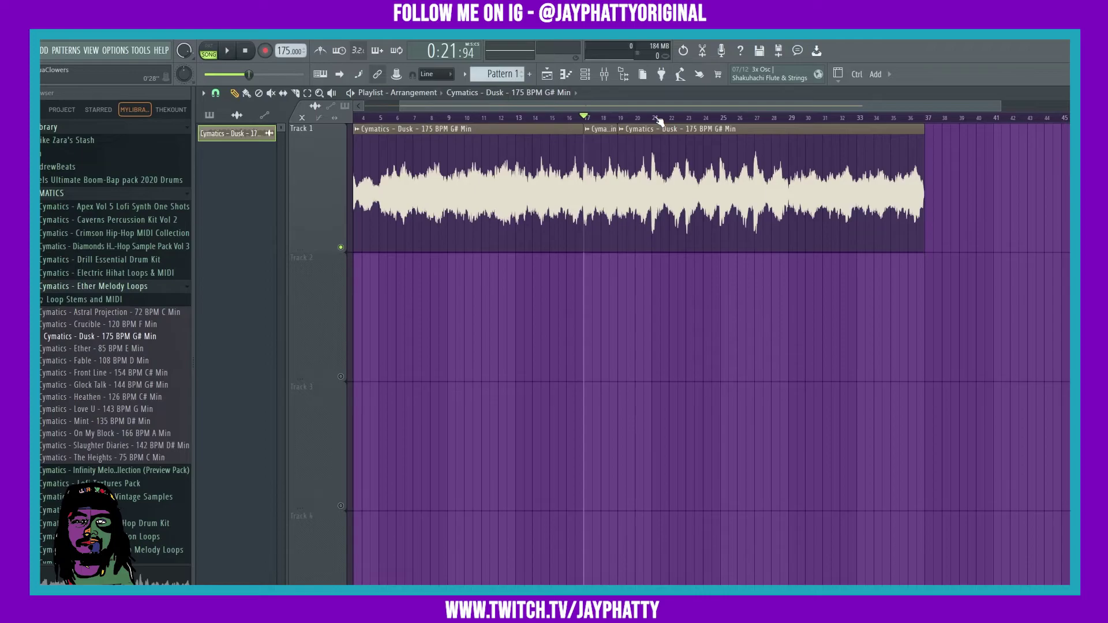
# Step: Zoom the playlist around bars 17–21 and place the song position at bar 19
pyautogui.scroll(4, 658, 121)
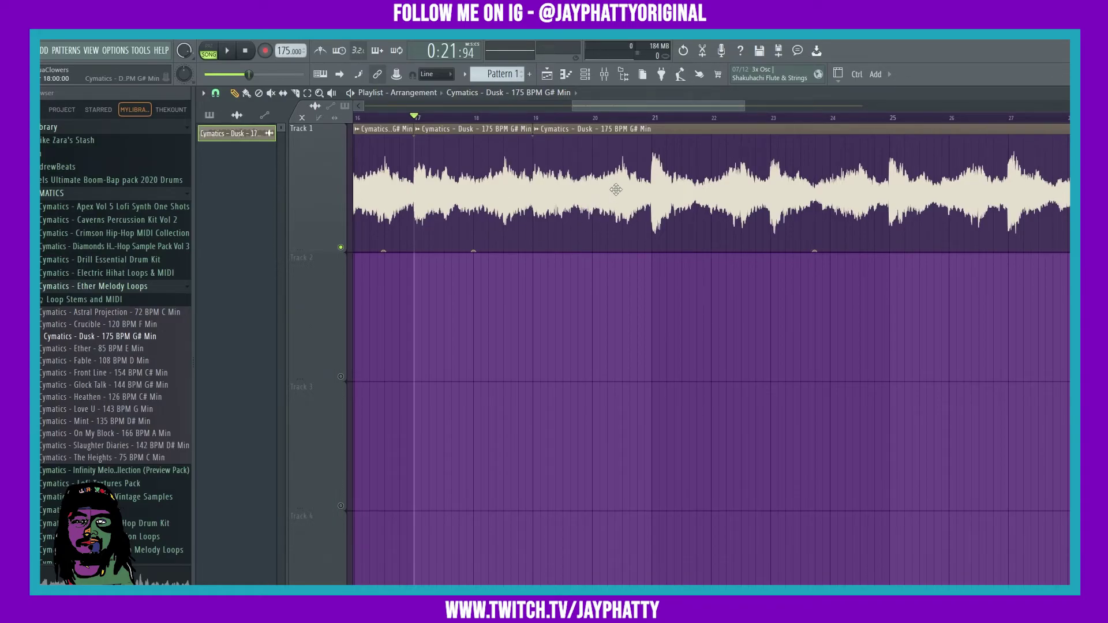
pyautogui.click(534, 119)
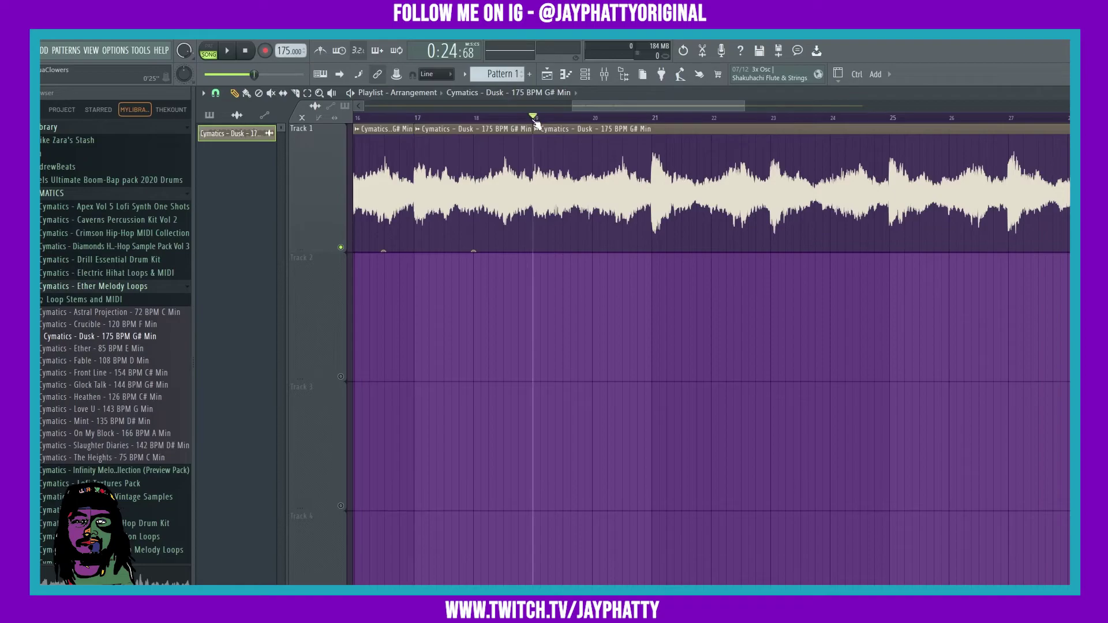
pyautogui.scroll(2, 534, 121)
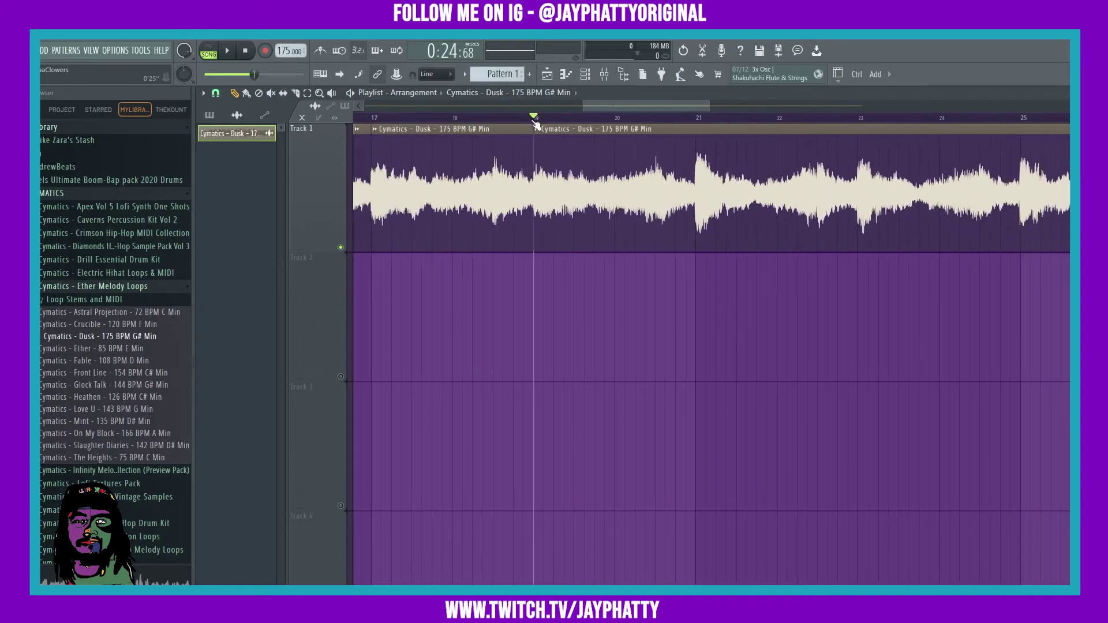
pyautogui.scroll(1, 534, 121)
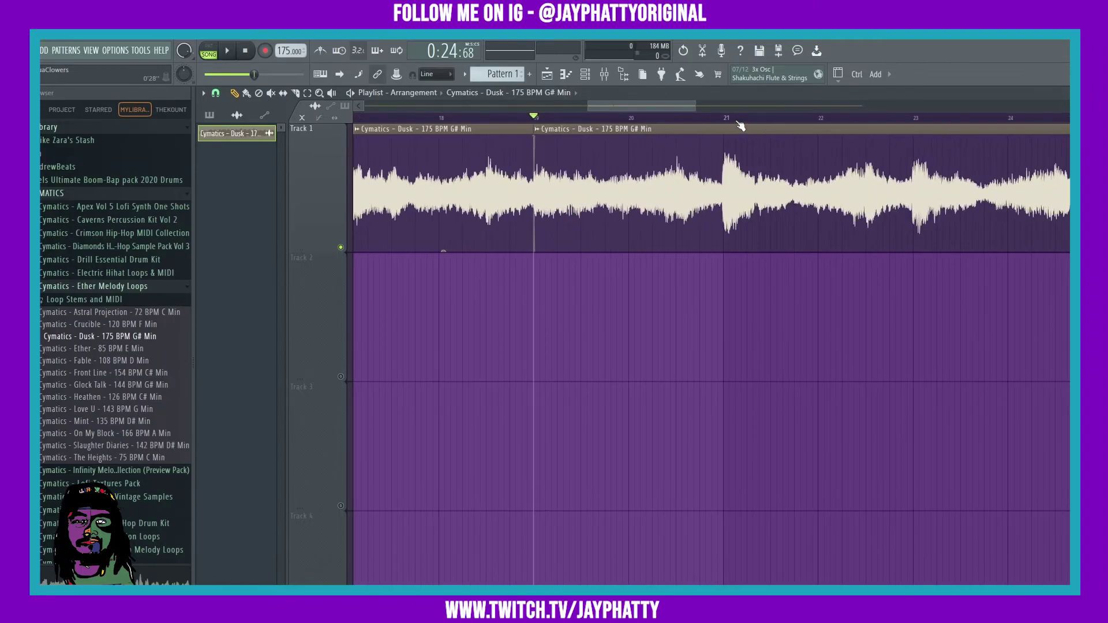
pyautogui.scroll(1, 741, 124)
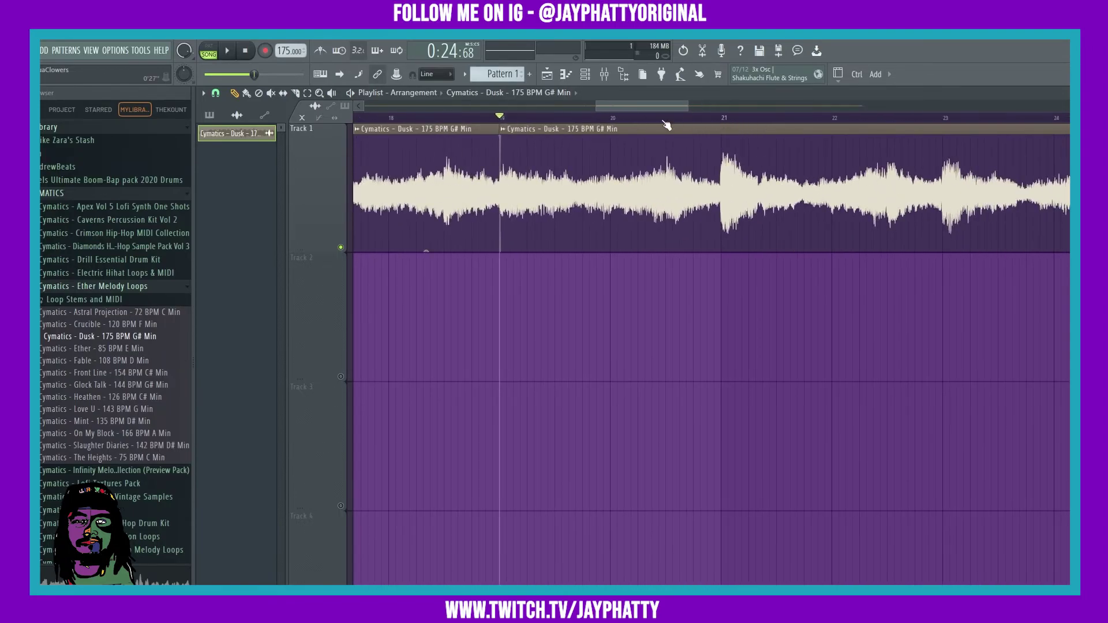
pyautogui.scroll(-3, 665, 124)
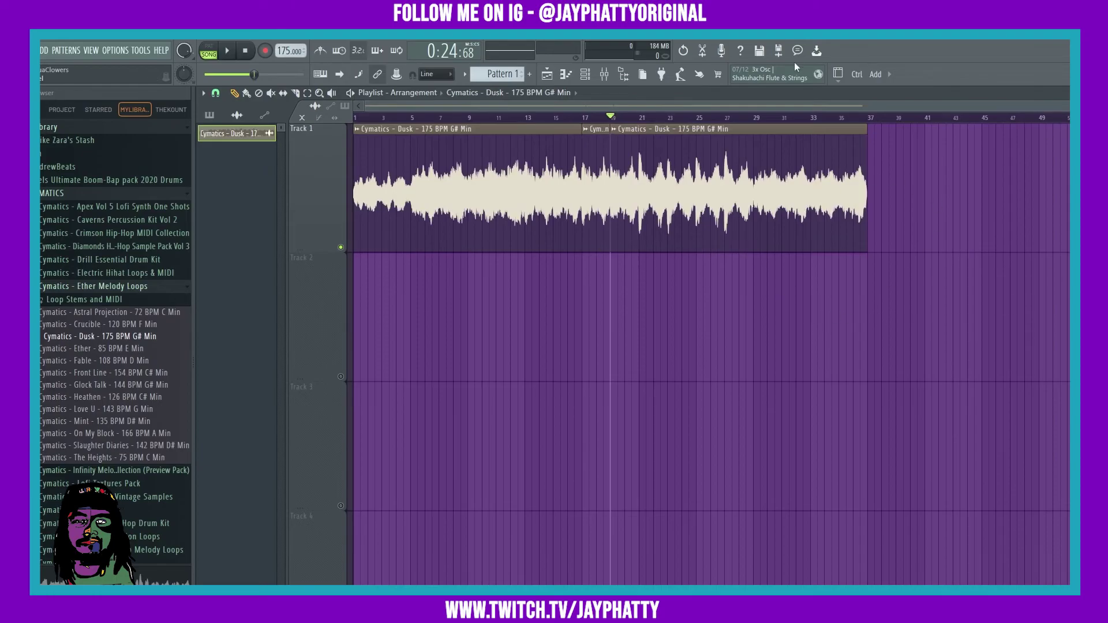